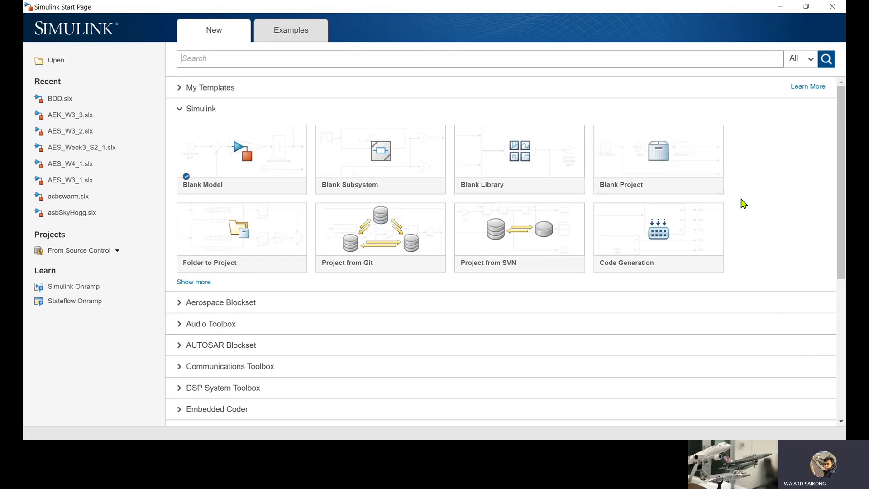
# Step: Create a blank model and add the powergui, Current Measurement and Voltage Measurement blocks to it
pyautogui.moveTo(232, 171)
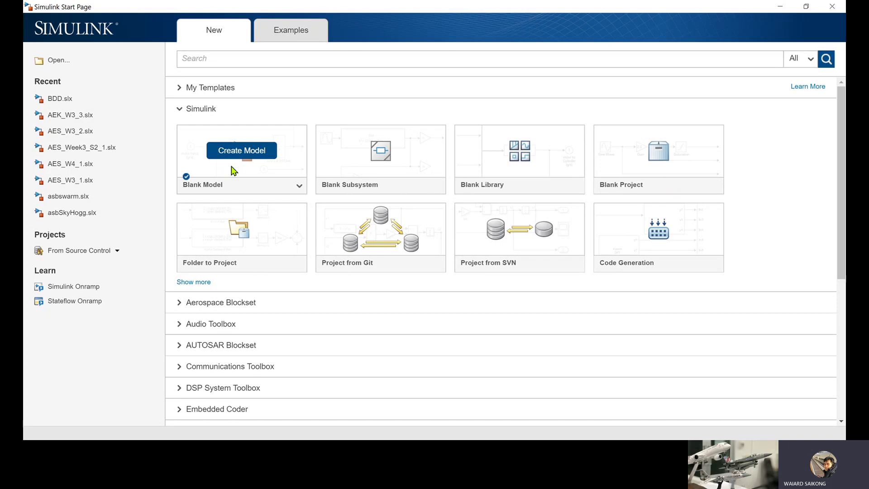
pyautogui.click(232, 168)
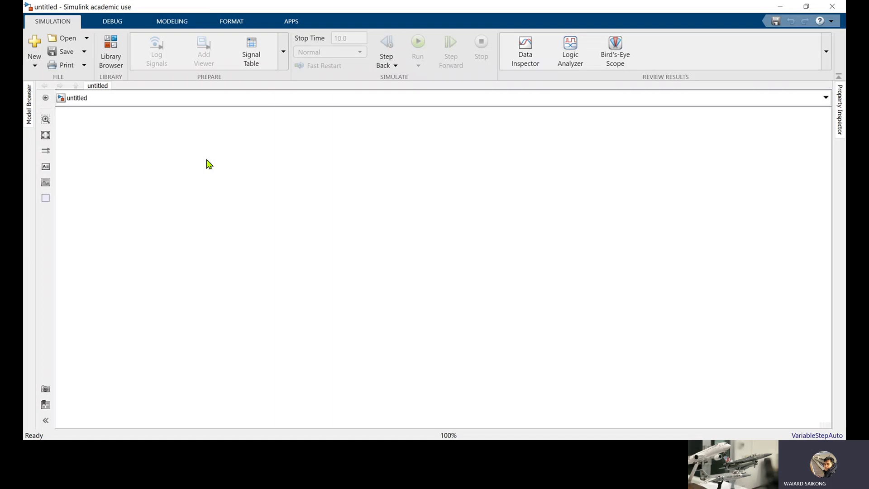
pyautogui.click(110, 64)
pyautogui.click(115, 59)
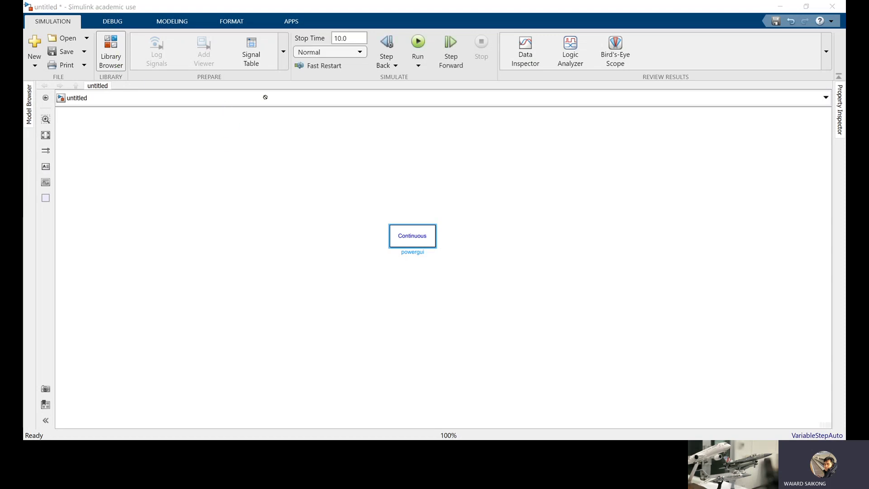
pyautogui.moveTo(407, 151); pyautogui.dragTo(428, 169)
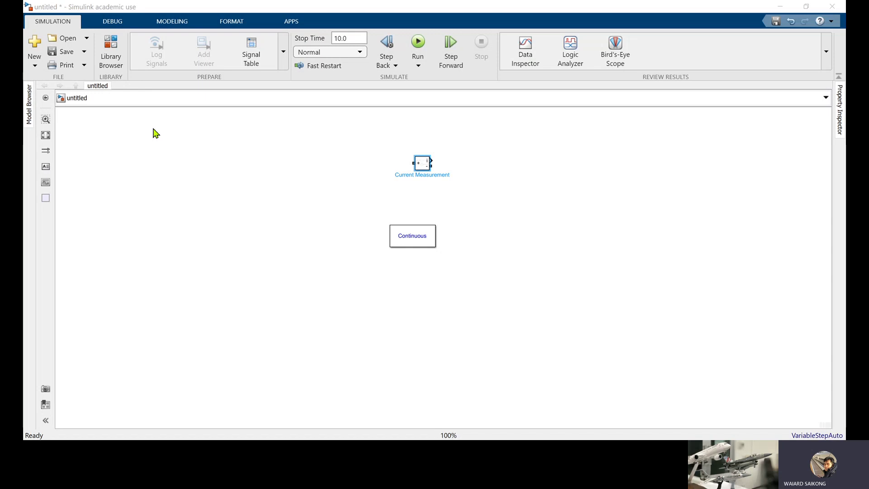
pyautogui.moveTo(213, 117); pyautogui.dragTo(468, 215)
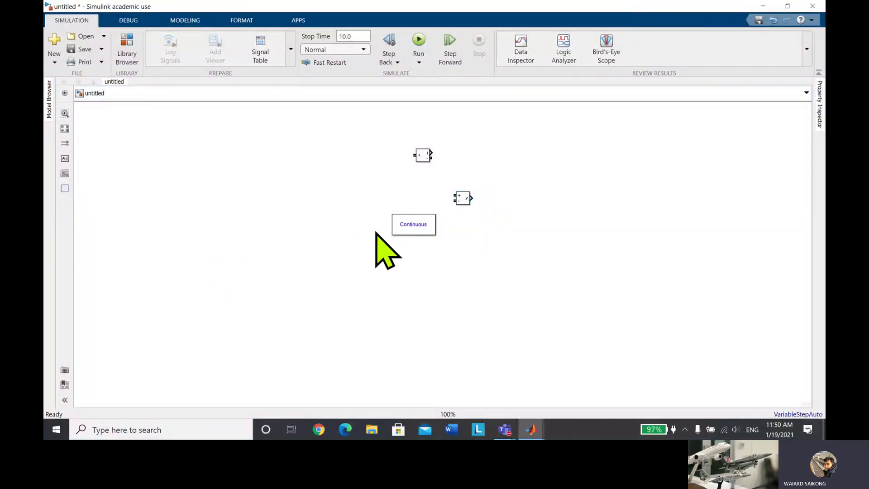
# Step: Rearrange the blocks with powergui at the lower left of the model and Current Measurement above Voltage Measurement, both well to its right
pyautogui.moveTo(403, 233); pyautogui.dragTo(157, 312)
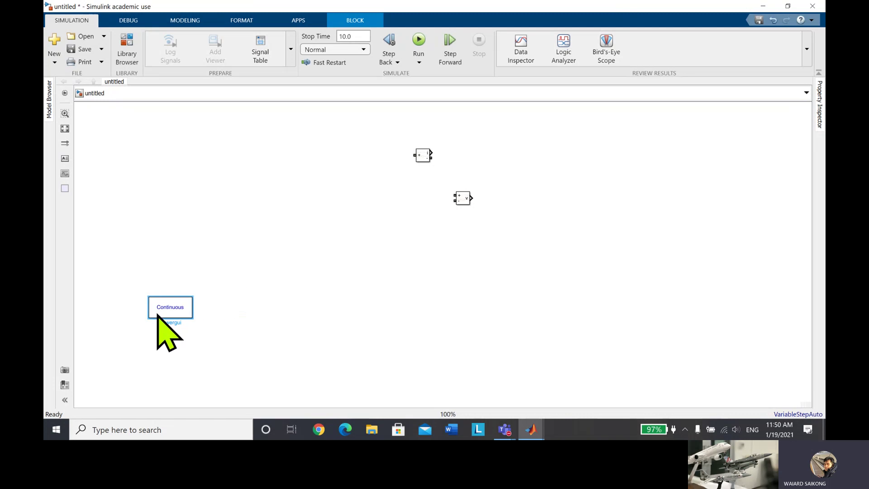
pyautogui.moveTo(420, 156); pyautogui.dragTo(195, 192)
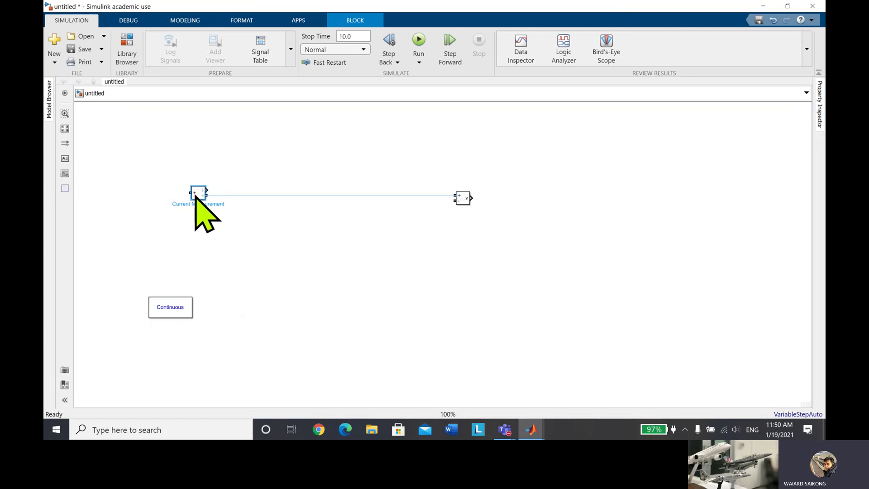
pyautogui.moveTo(464, 200); pyautogui.dragTo(463, 313)
pyautogui.moveTo(201, 194); pyautogui.dragTo(442, 165)
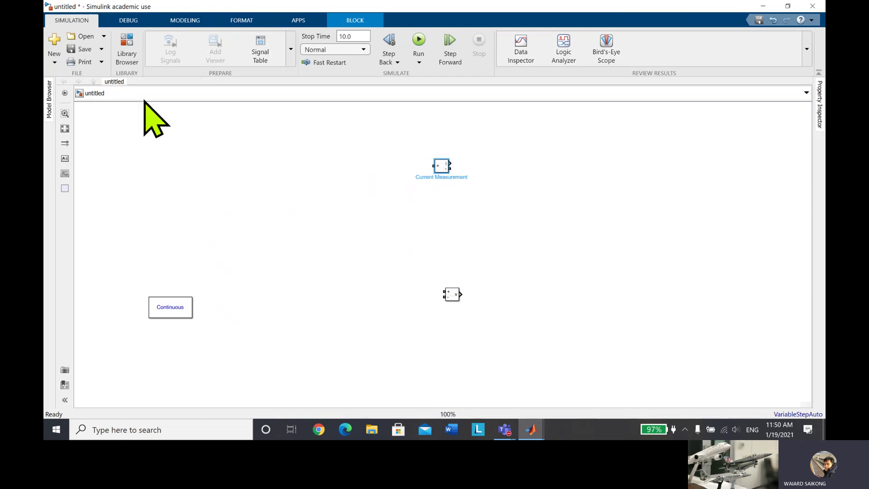
# Step: Search the block library for "electrical source"
pyautogui.click(128, 54)
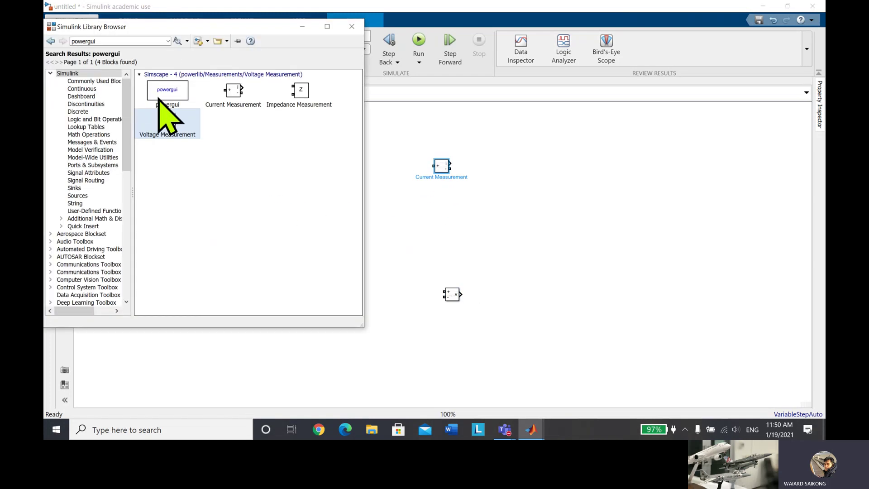
pyautogui.doubleClick(114, 40)
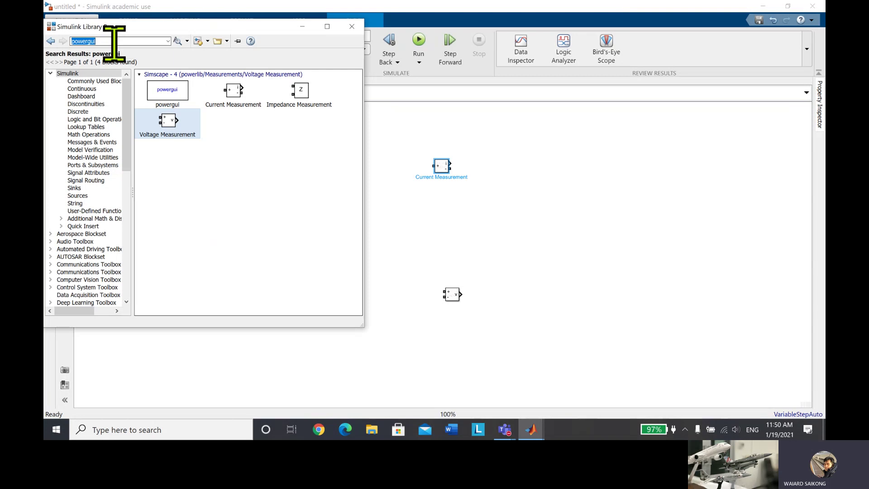
pyautogui.press('BackSpace')
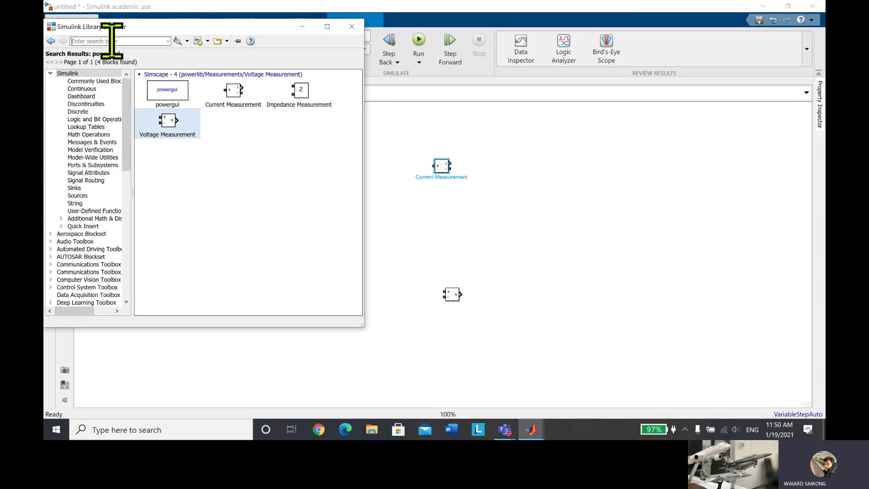
pyautogui.write('elec')
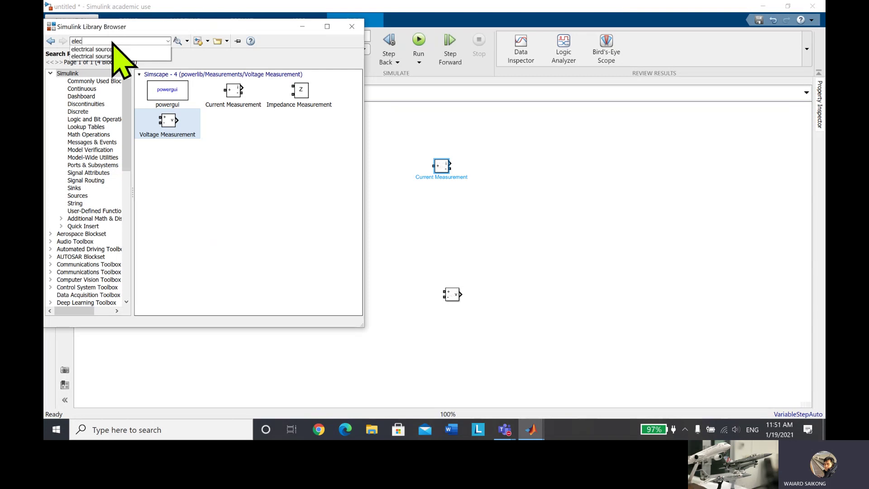
pyautogui.write('trical soruce')
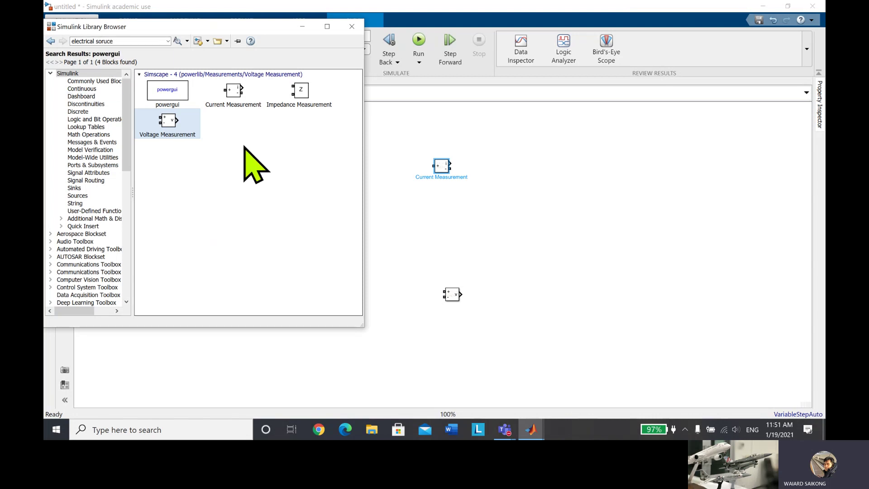
pyautogui.press('Return')
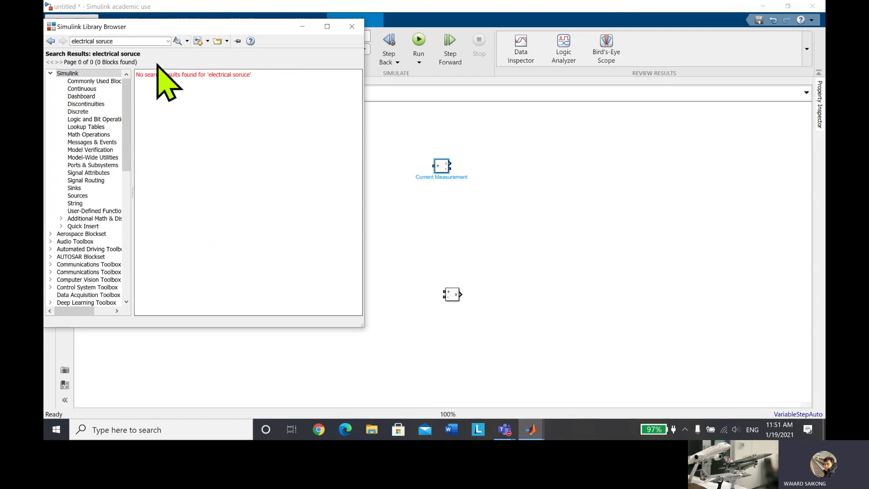
pyautogui.click(130, 41)
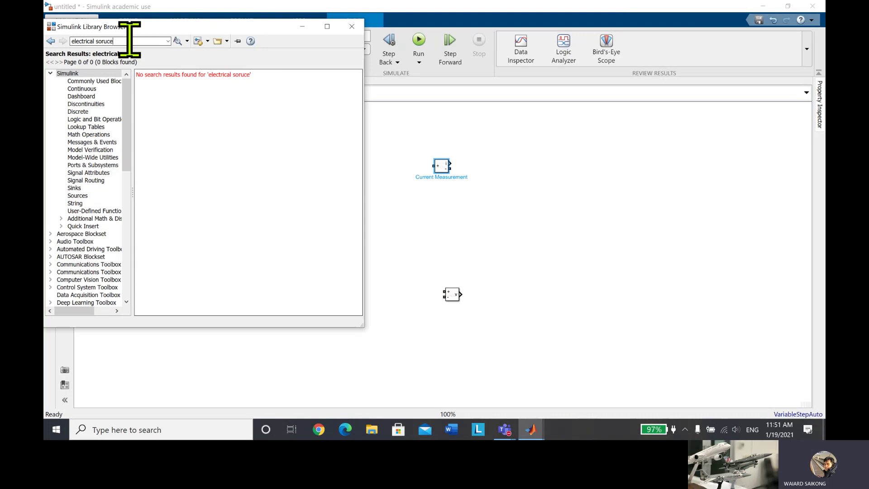
pyautogui.press('BackSpace')
pyautogui.press('BackSpace')
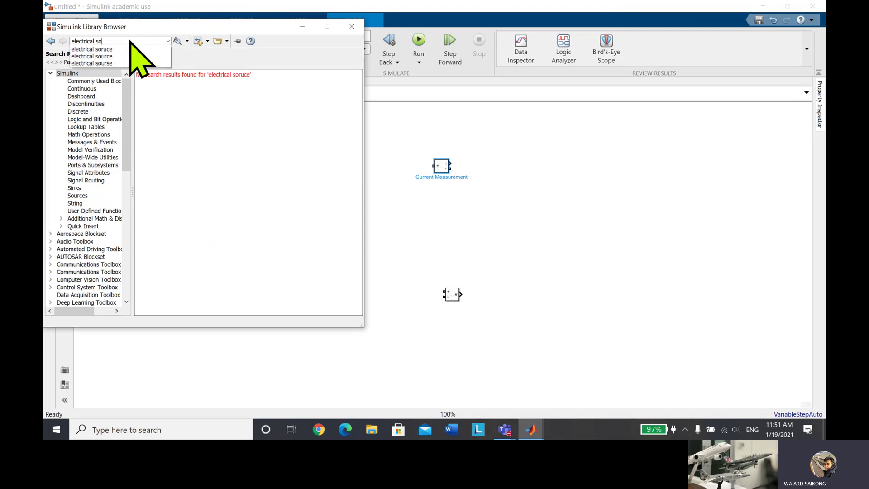
pyautogui.write('ure')
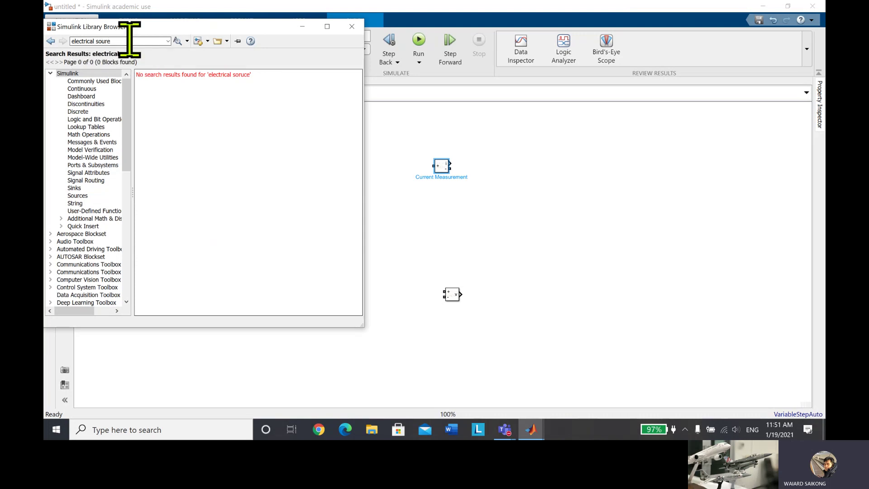
pyautogui.press('BackSpace')
pyautogui.write('ce')
pyautogui.click(130, 40)
pyautogui.press('Return')
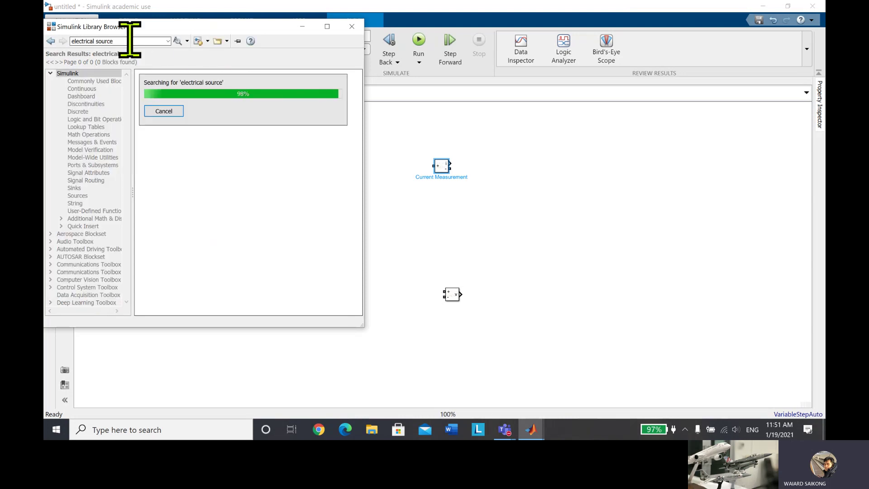
# Step: Add the black-symbol AC Voltage Source block to the model, above and slightly right of the powergui block
pyautogui.moveTo(354, 141); pyautogui.dragTo(353, 222)
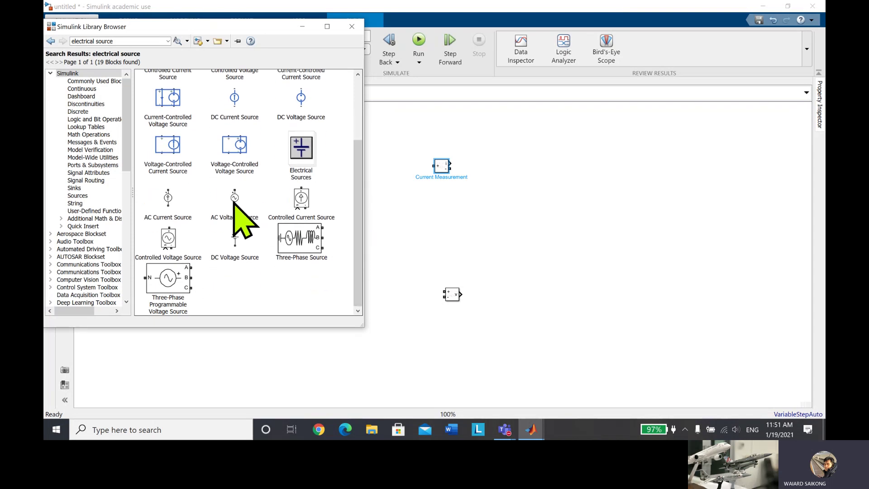
pyautogui.click(236, 199)
pyautogui.moveTo(243, 203); pyautogui.dragTo(306, 181)
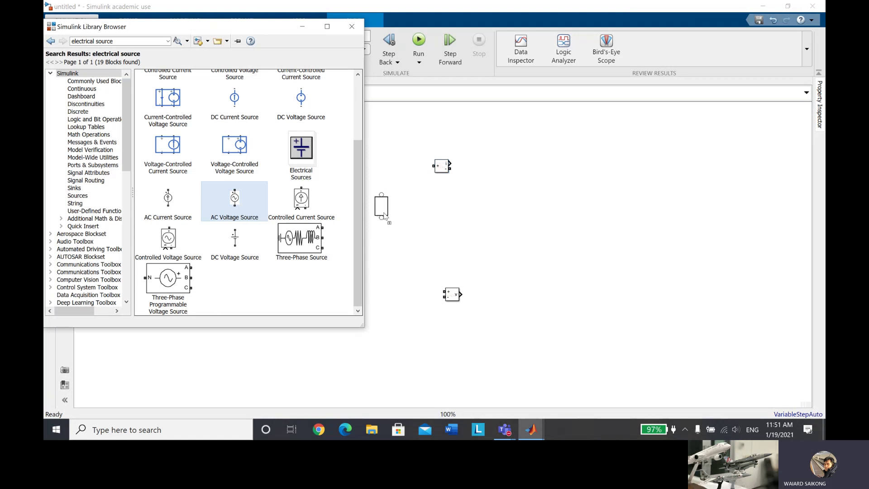
pyautogui.moveTo(385, 221); pyautogui.dragTo(238, 239)
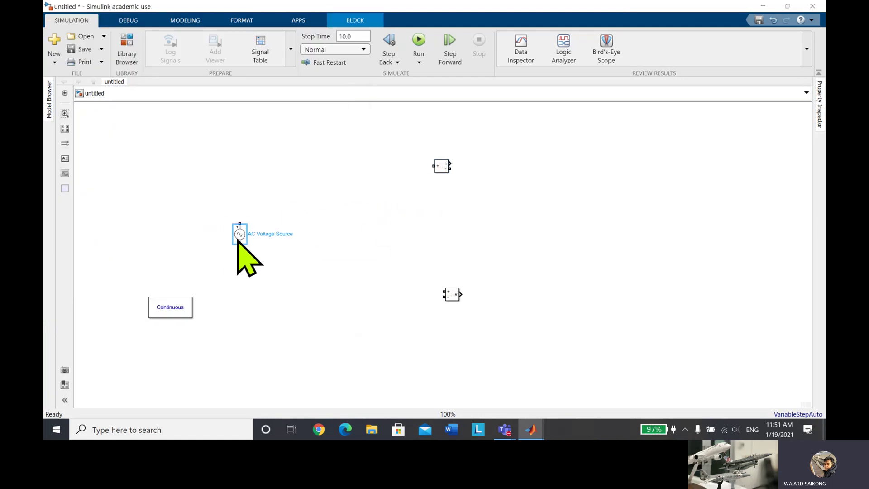
pyautogui.click(342, 214)
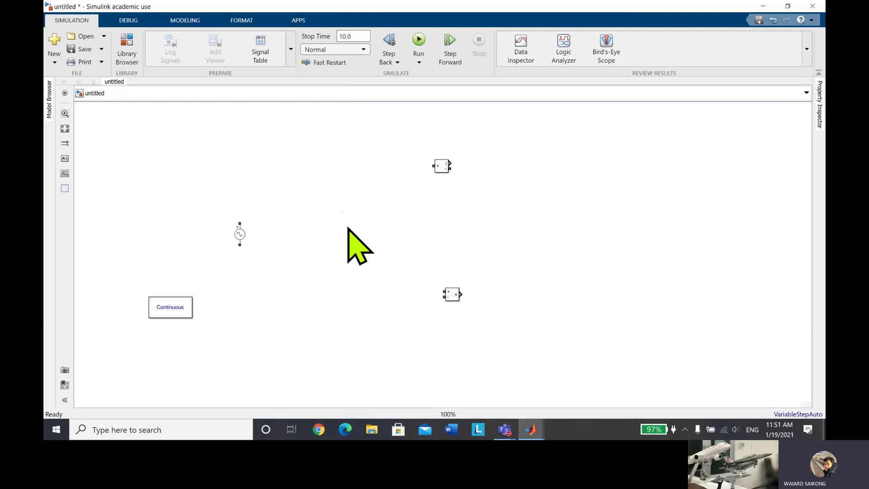
# Step: Search the block library for "diode" and place the black Diode block with a measurement port above and right of the AC Voltage Source
pyautogui.click(129, 46)
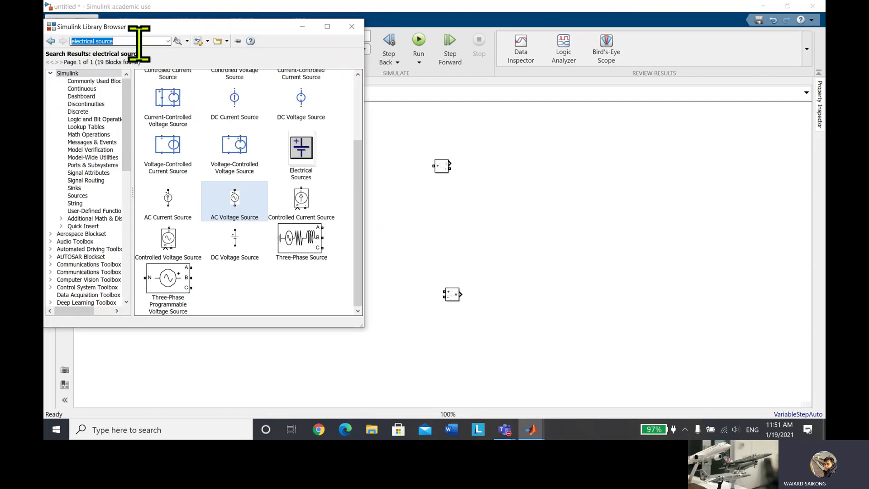
pyautogui.write('di')
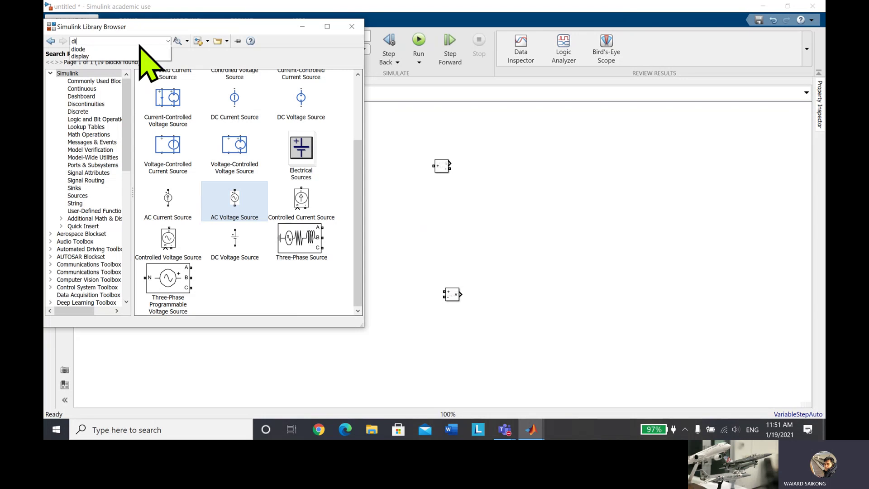
pyautogui.write('ode')
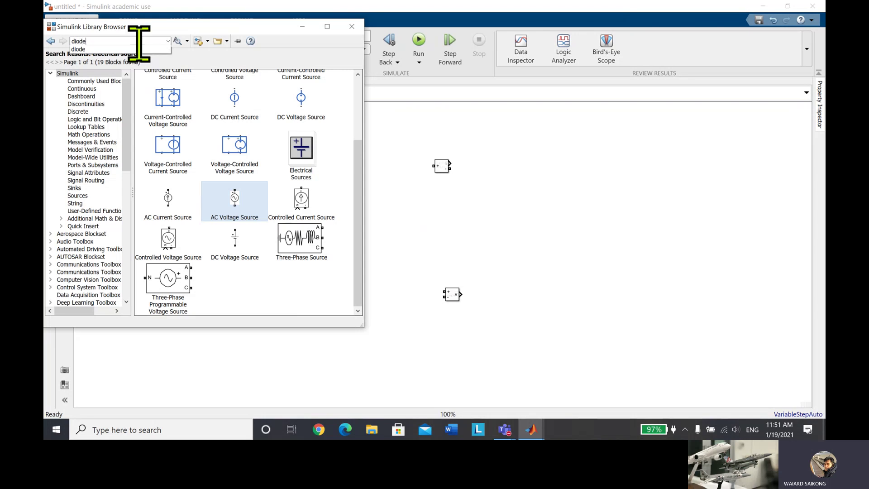
pyautogui.click(138, 44)
pyautogui.doubleClick(139, 44)
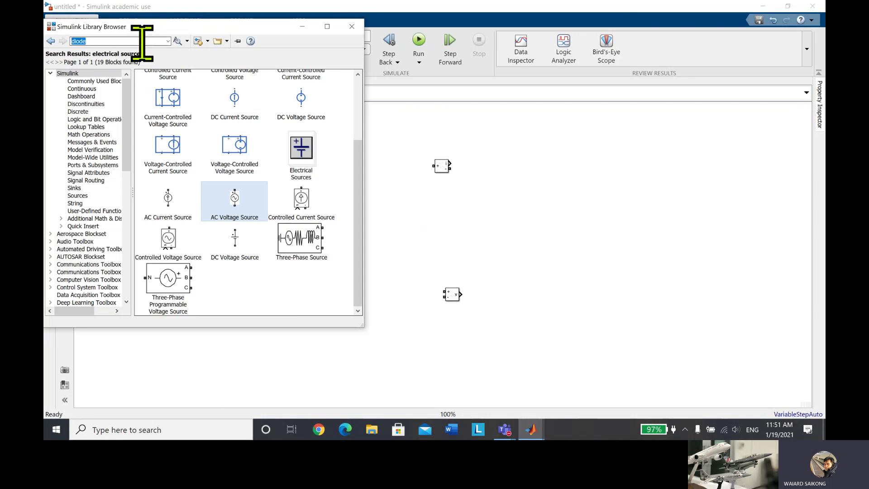
pyautogui.press('Return')
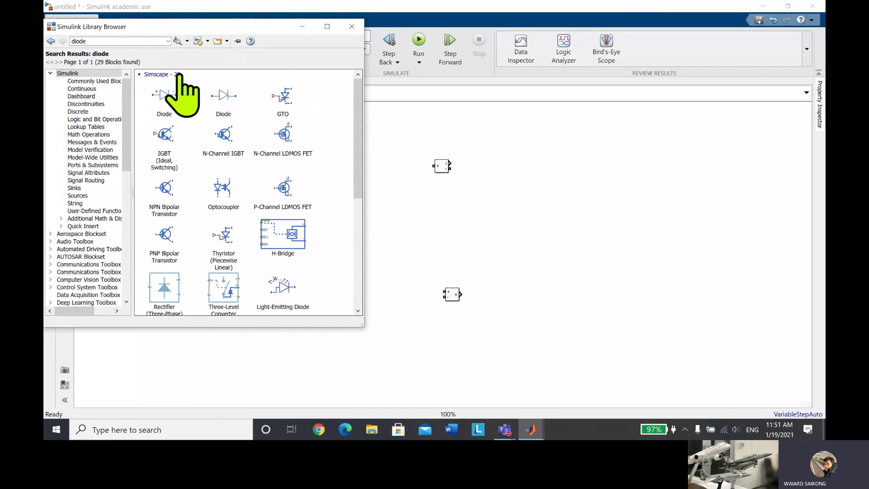
pyautogui.moveTo(356, 154); pyautogui.dragTo(348, 265)
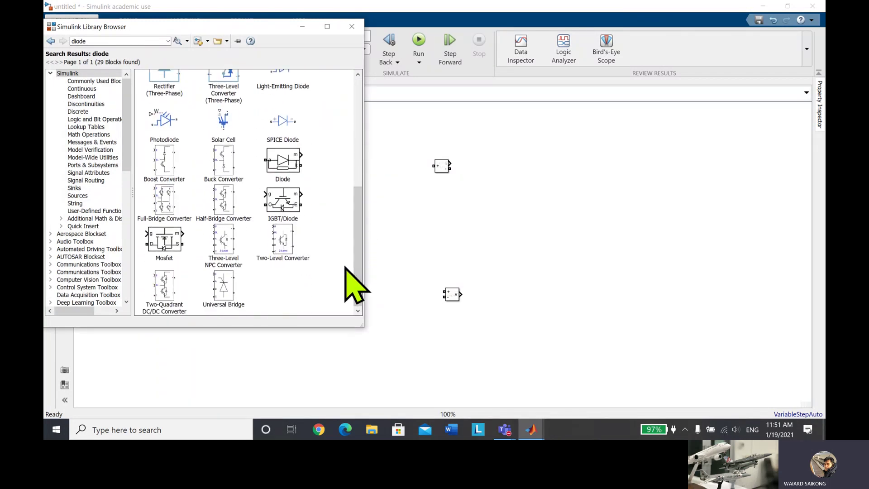
pyautogui.click(279, 163)
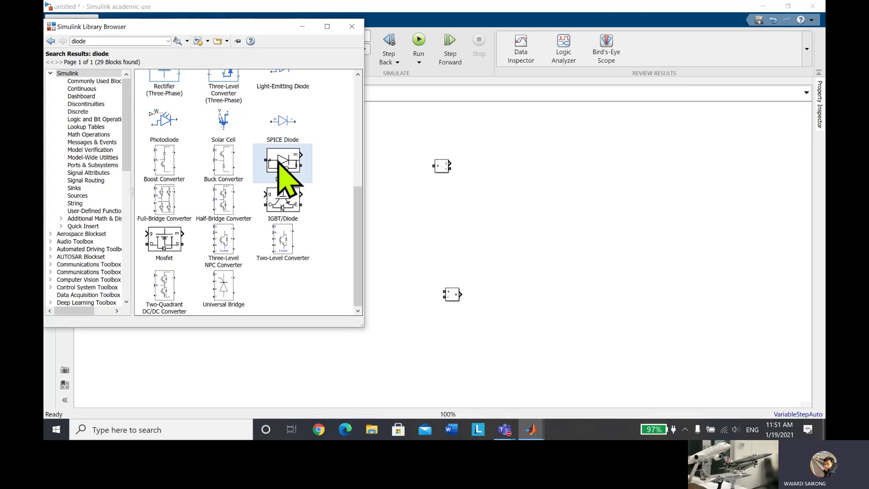
pyautogui.moveTo(279, 159); pyautogui.dragTo(367, 160)
pyautogui.moveTo(395, 189); pyautogui.dragTo(288, 176)
# Step: Review the Diode block's parameters and move the block slightly higher in the model
pyautogui.doubleClick(287, 176)
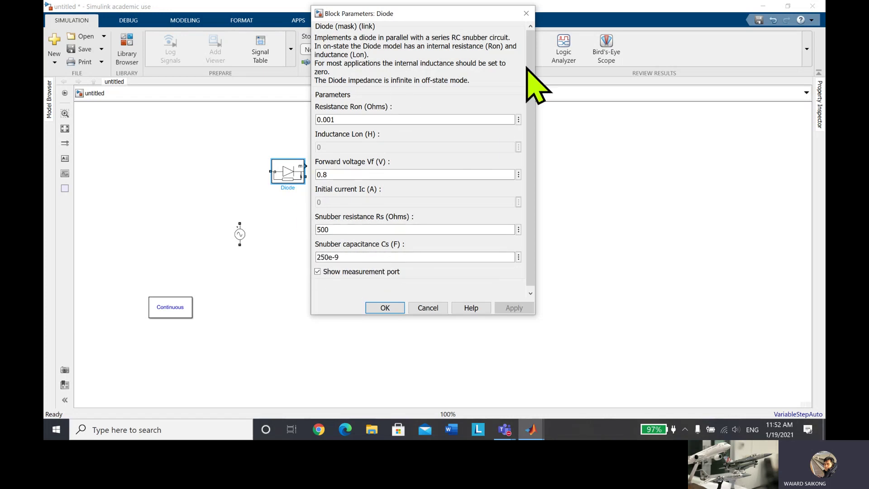
pyautogui.click(526, 13)
pyautogui.click(493, 193)
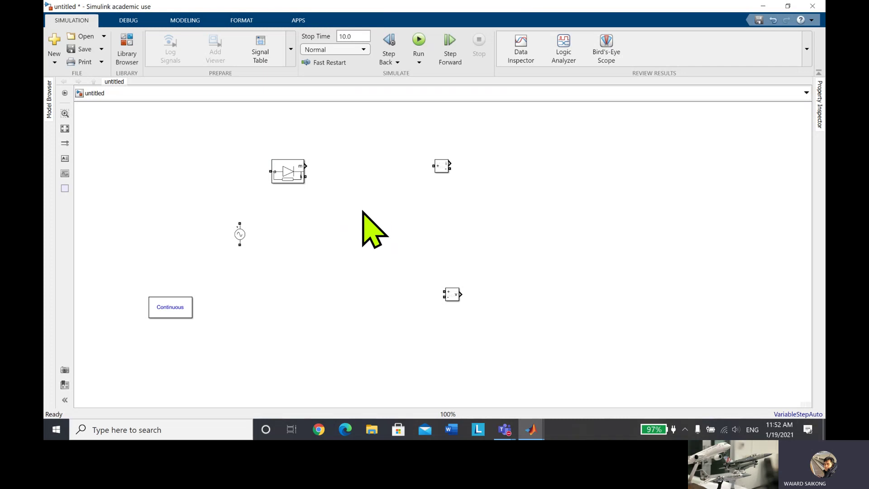
pyautogui.moveTo(285, 169); pyautogui.dragTo(286, 157)
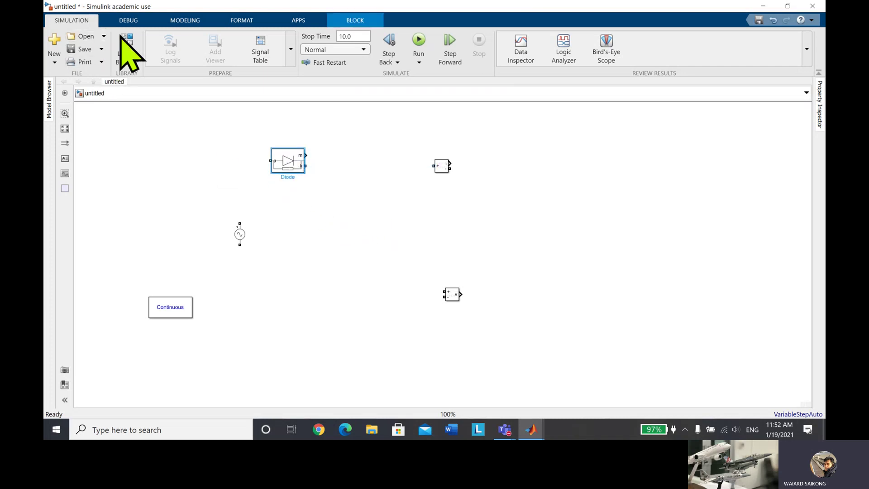
pyautogui.click(126, 43)
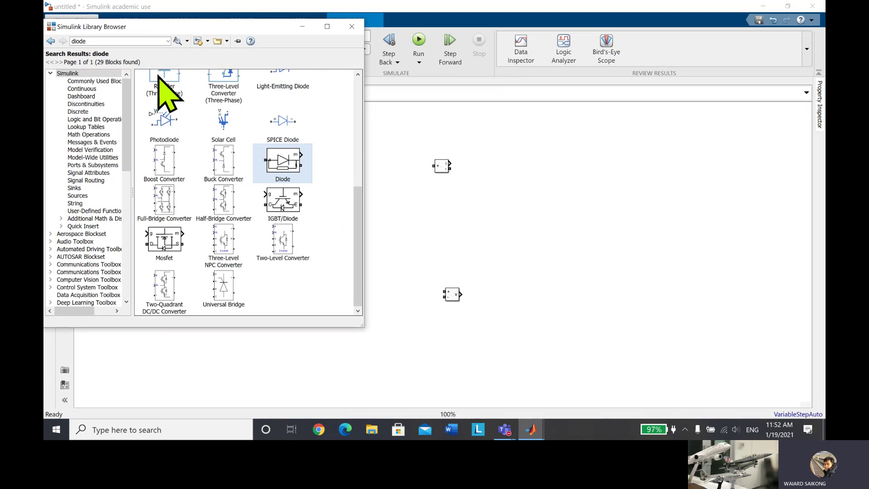
pyautogui.click(137, 41)
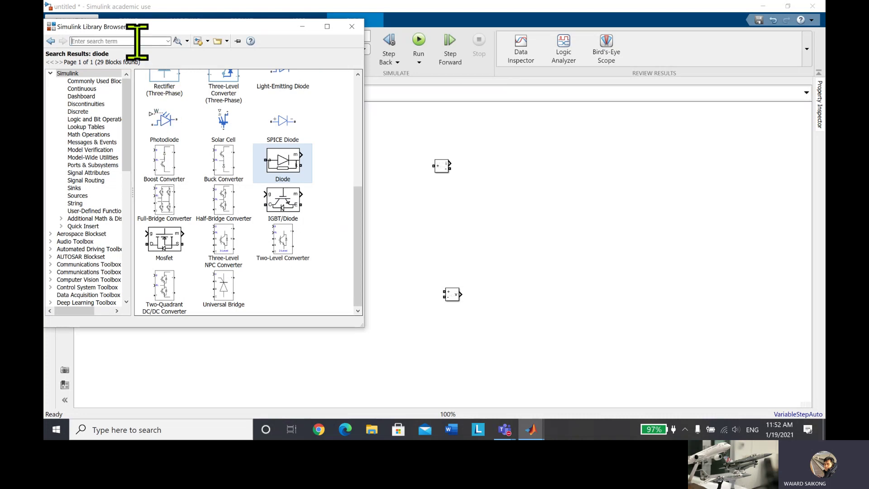
pyautogui.write('ground')
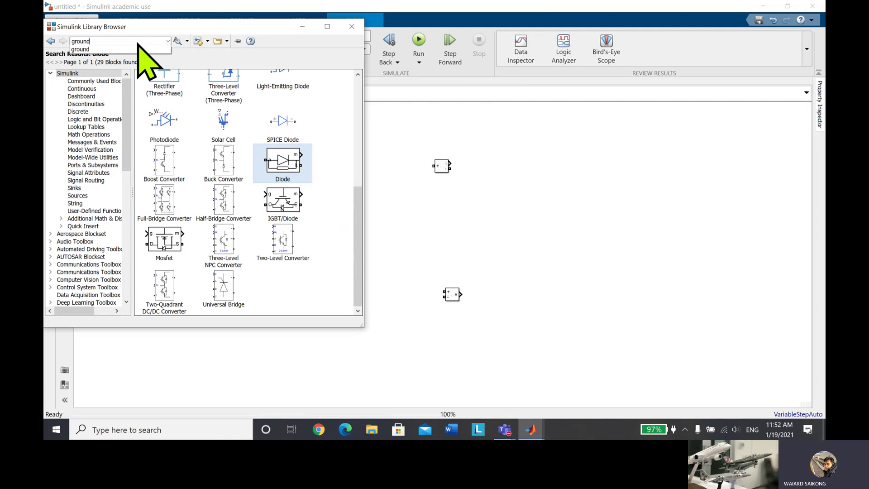
pyautogui.click(137, 41)
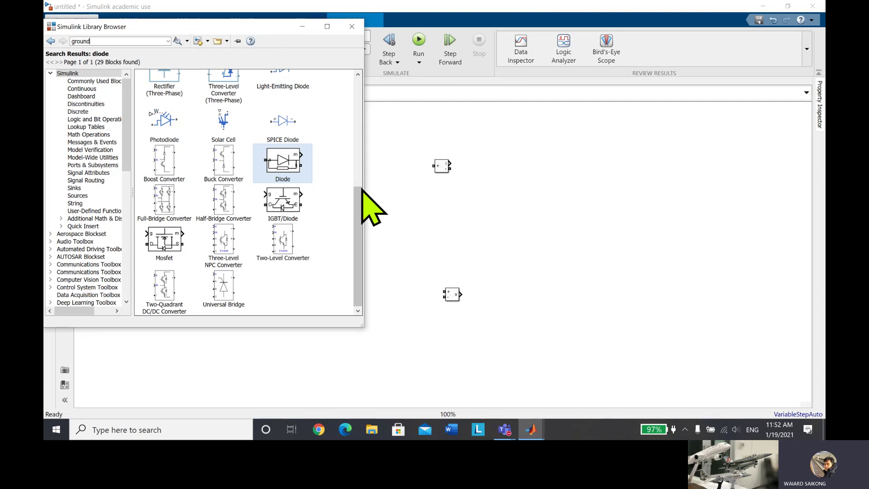
pyautogui.moveTo(270, 30); pyautogui.dragTo(431, 73)
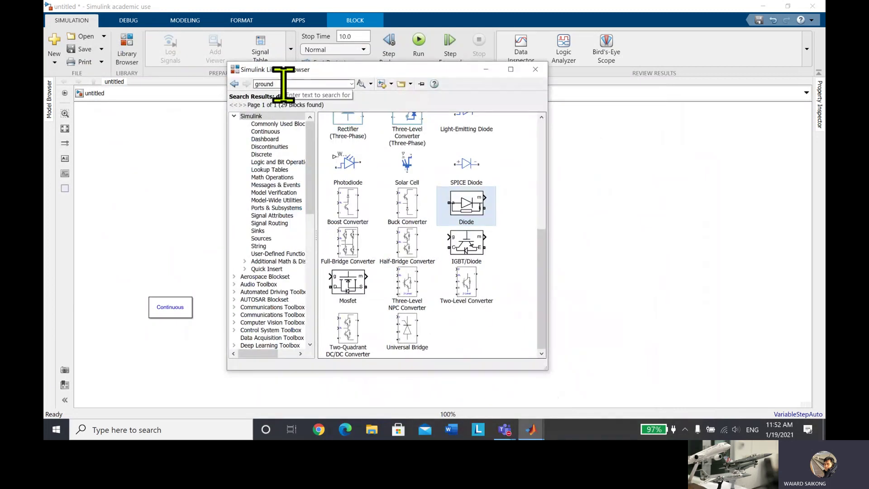
pyautogui.press('BackSpace')
pyautogui.press('BackSpace')
pyautogui.press('BackSpace')
pyautogui.press('BackSpace')
pyautogui.press('BackSpace')
pyautogui.press('BackSpace')
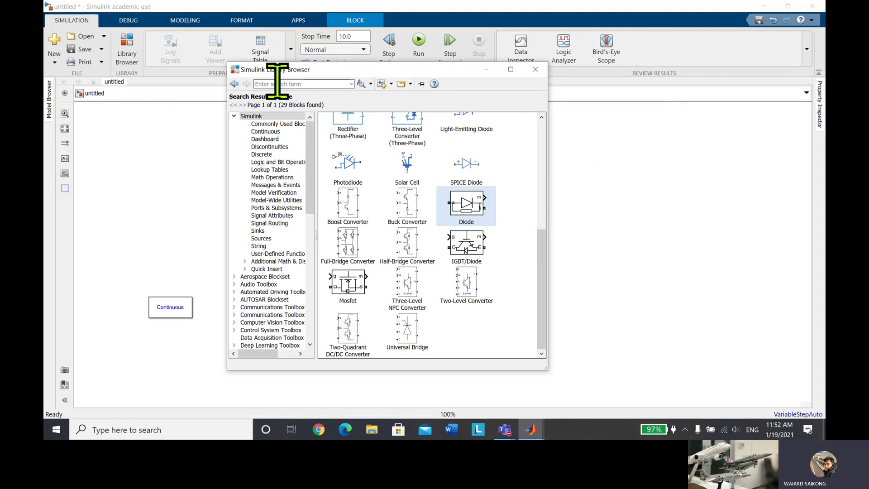
# Step: Search the block library for "RLC" and place a Series RLC Branch block between the diode and the voltage measurement block
pyautogui.write('R')
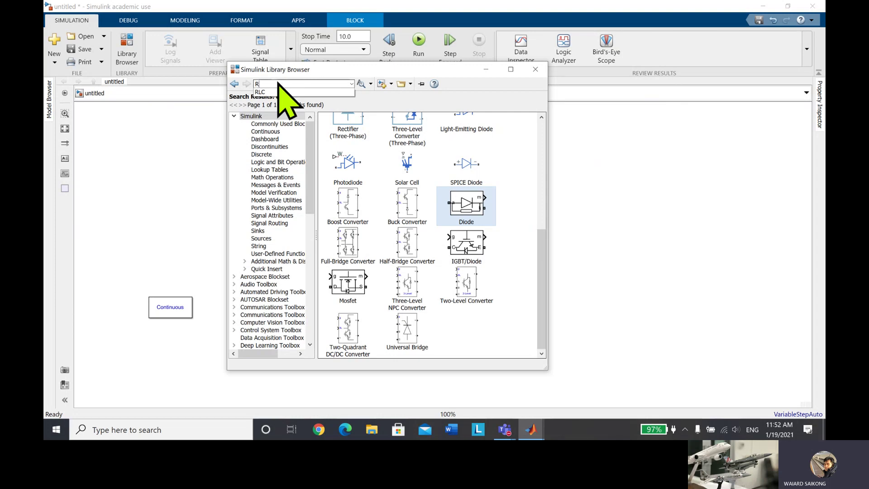
pyautogui.write('LC')
pyautogui.press('Return')
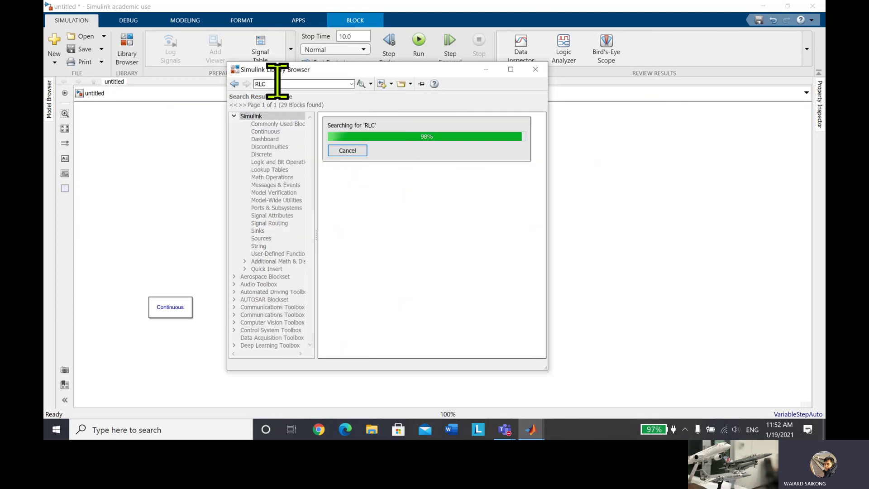
pyautogui.moveTo(311, 70); pyautogui.dragTo(228, 34)
pyautogui.moveTo(459, 149); pyautogui.dragTo(450, 242)
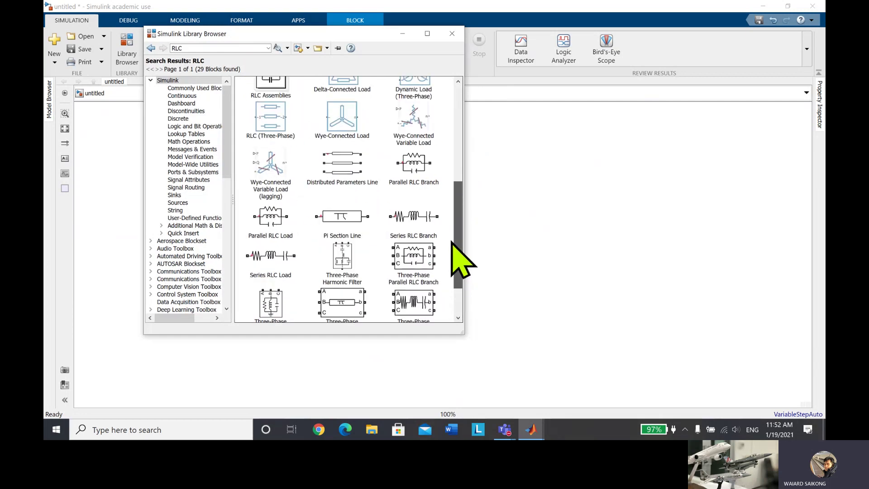
pyautogui.moveTo(419, 216); pyautogui.dragTo(366, 213)
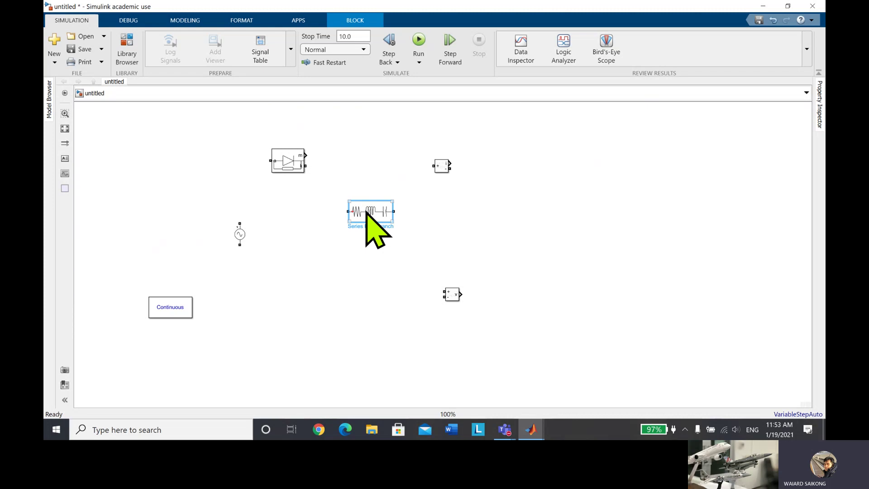
# Step: Rotate the Series RLC Branch block 90° clockwise so it stands vertically
pyautogui.rightClick(366, 212)
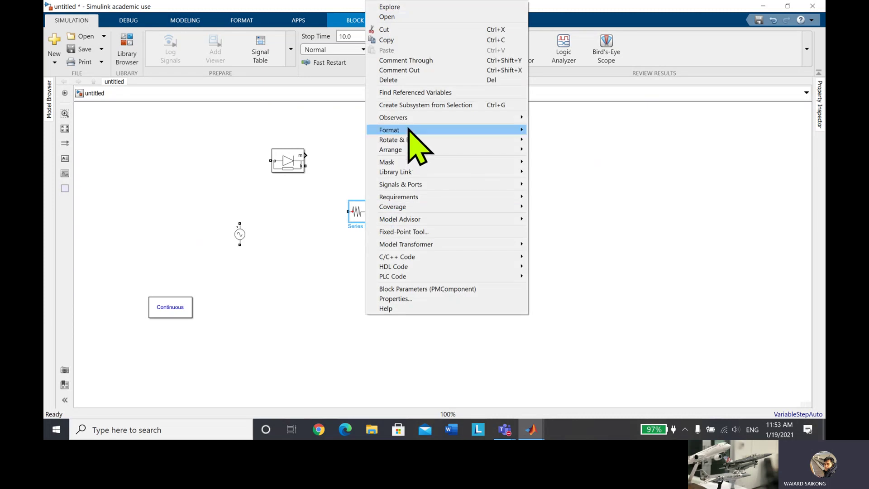
pyautogui.moveTo(409, 119)
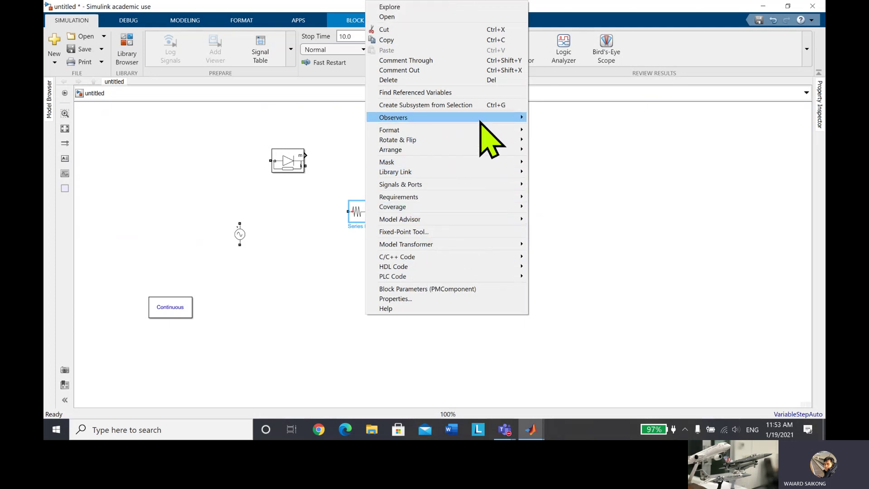
pyautogui.moveTo(485, 159)
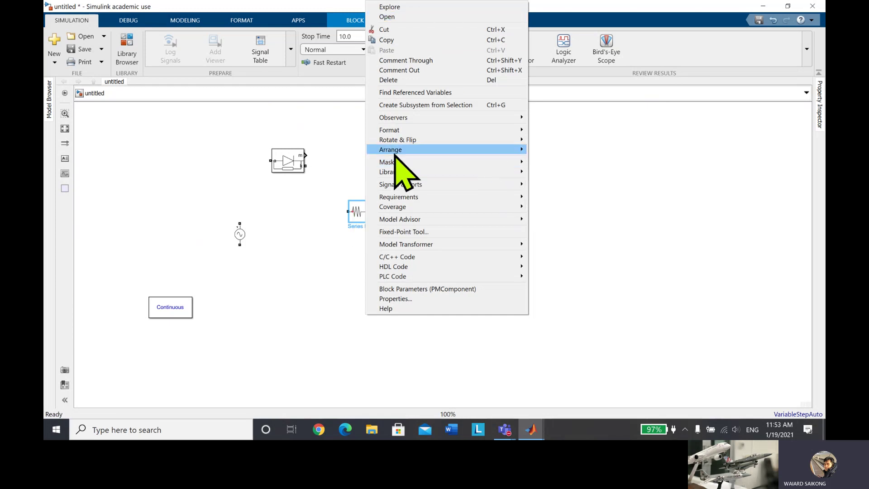
pyautogui.moveTo(410, 141)
pyautogui.click(538, 144)
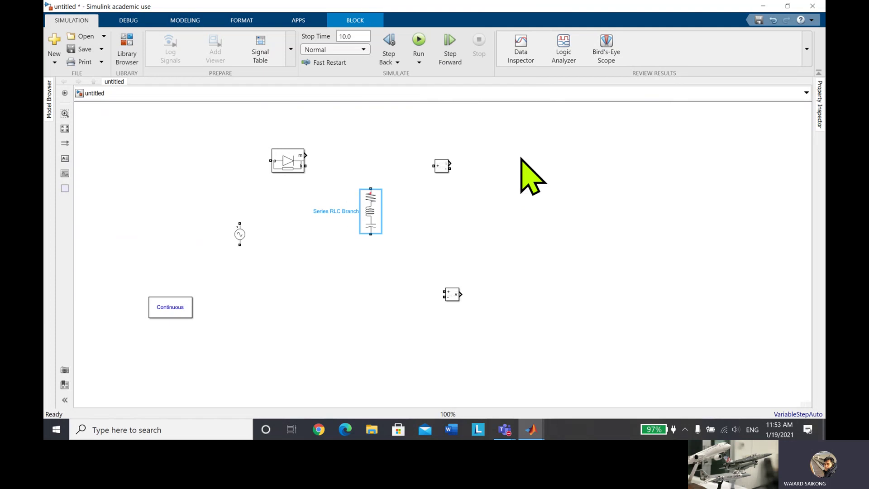
# Step: Duplicate the vertical Series RLC Branch block, placing the copy to its lower right above the voltage measurement block
pyautogui.rightClick(371, 211)
pyautogui.click(349, 223)
pyautogui.click(370, 210)
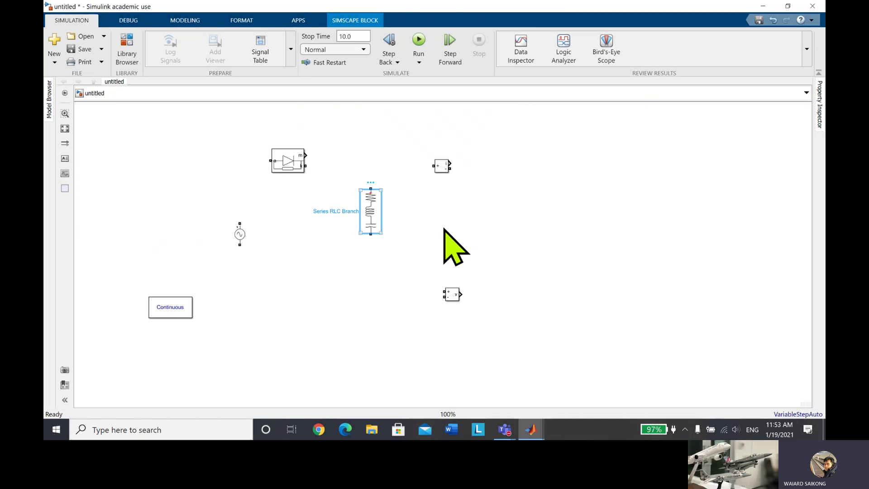
pyautogui.hotkey('ctrl', 'c')
pyautogui.hotkey('ctrl', 'v')
# Step: Set the original Series RLC Branch to branch type R with a resistance of 10 ohms
pyautogui.click(370, 211)
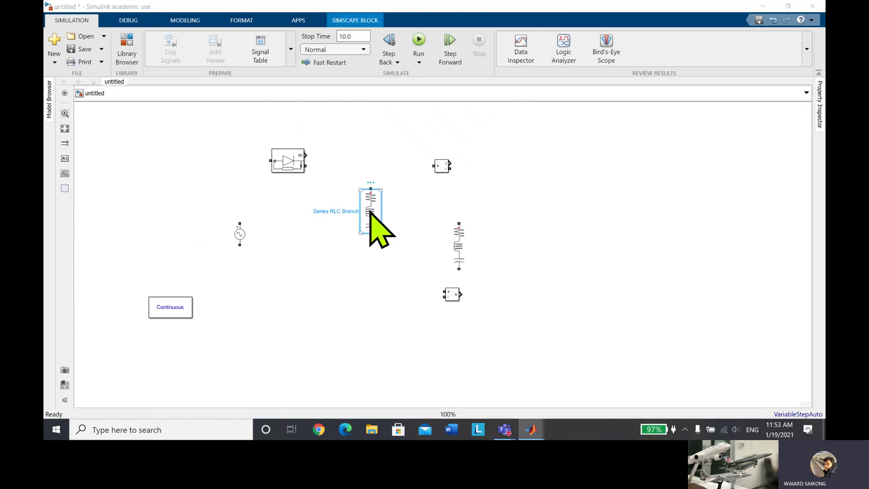
pyautogui.doubleClick(370, 211)
pyautogui.click(457, 161)
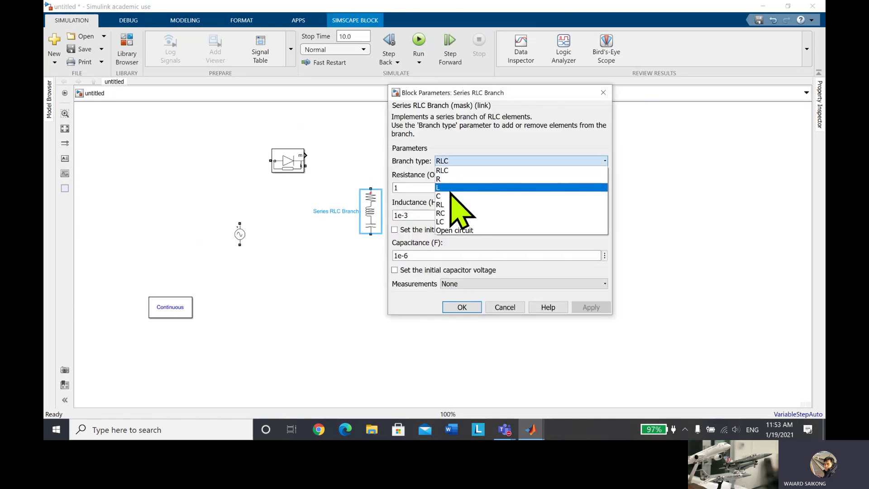
pyautogui.click(458, 179)
pyautogui.doubleClick(452, 188)
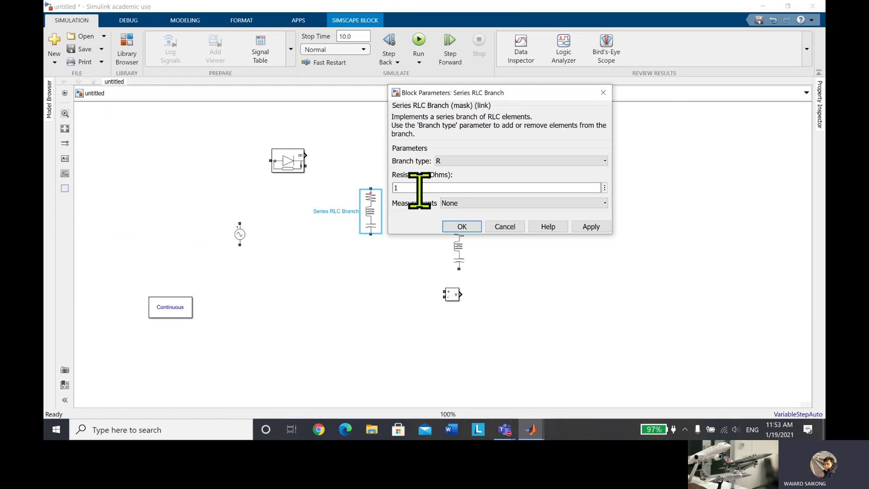
pyautogui.write('10')
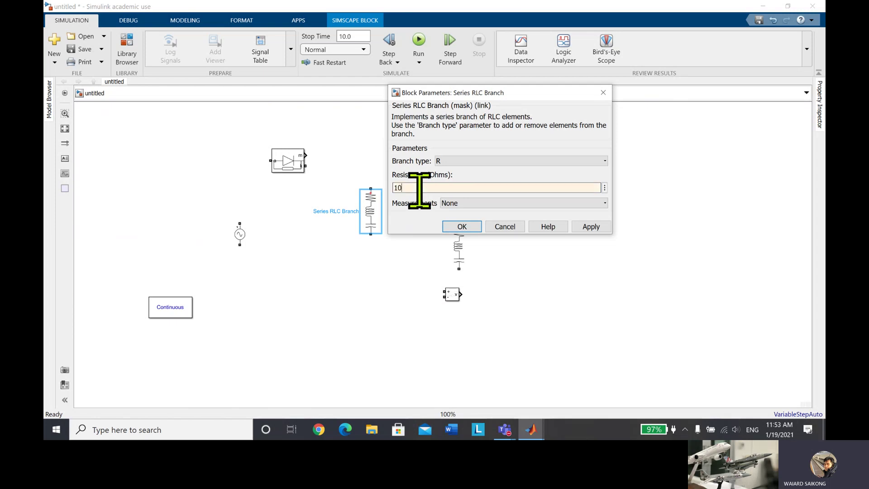
pyautogui.click(590, 227)
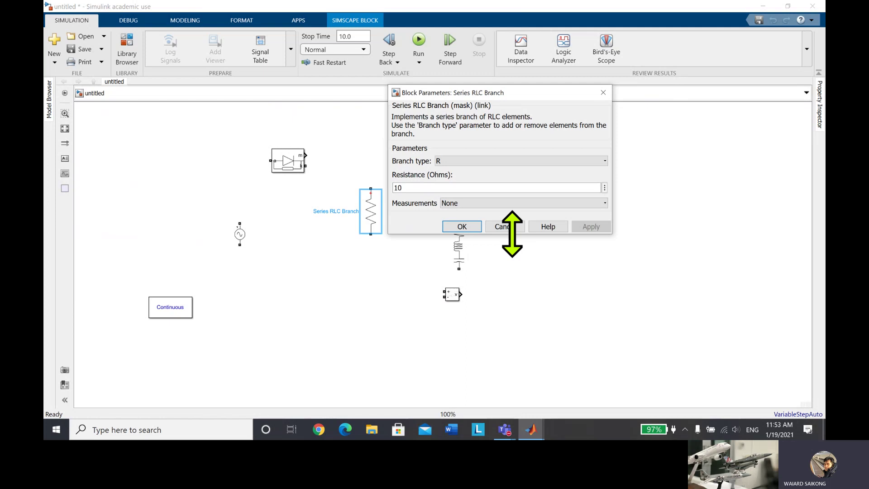
pyautogui.click(462, 226)
# Step: Set the copied Series RLC Branch to branch type C with a capacitance of 1e-4 F
pyautogui.doubleClick(459, 246)
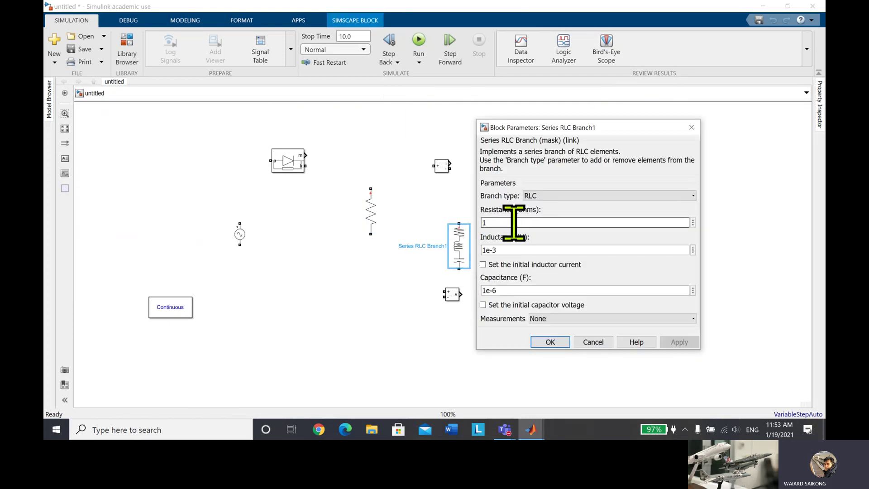
pyautogui.click(562, 196)
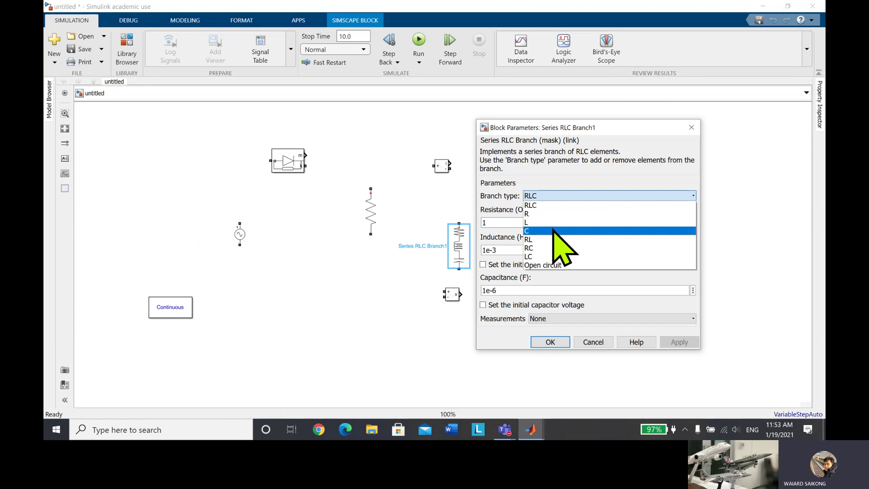
pyautogui.click(553, 230)
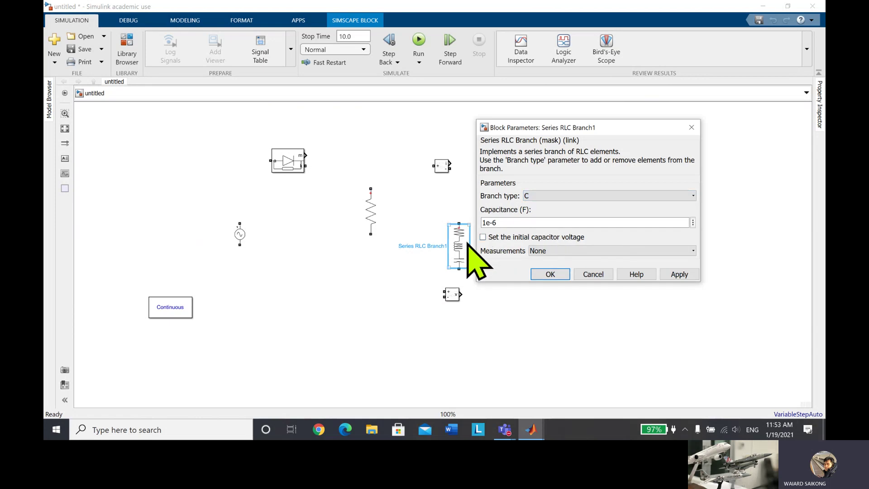
pyautogui.click(499, 223)
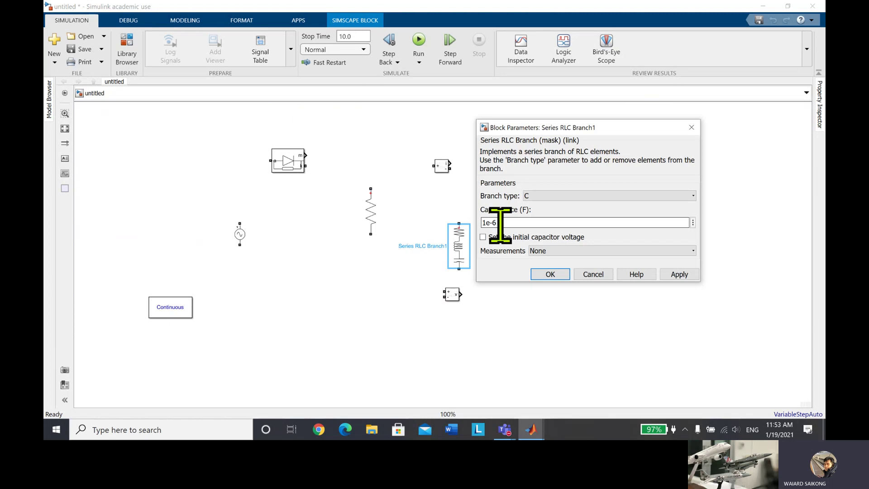
pyautogui.press('BackSpace')
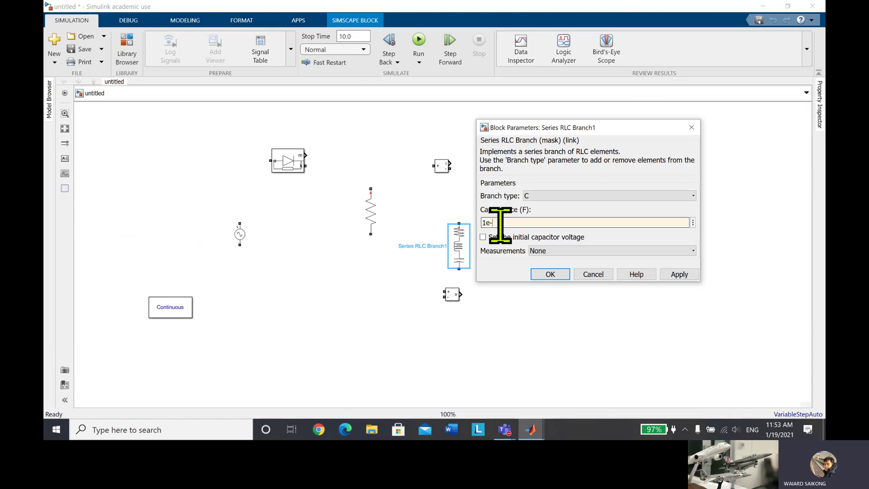
pyautogui.write('4')
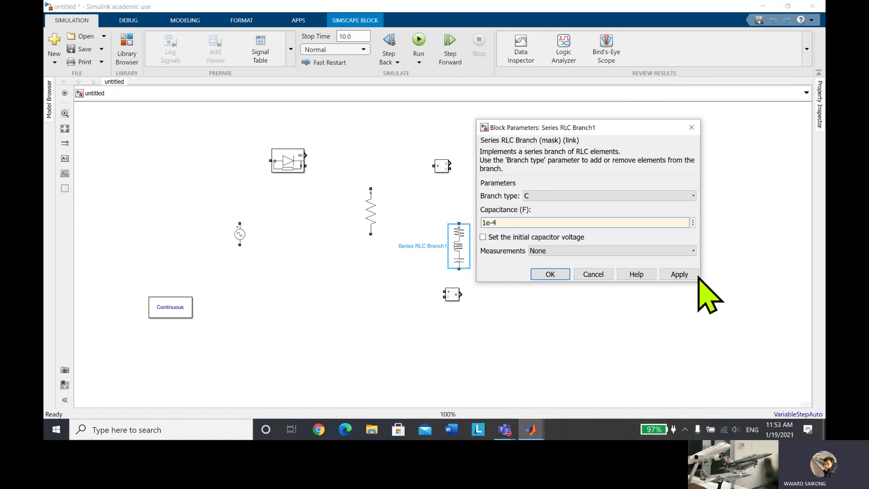
pyautogui.click(679, 274)
pyautogui.click(550, 274)
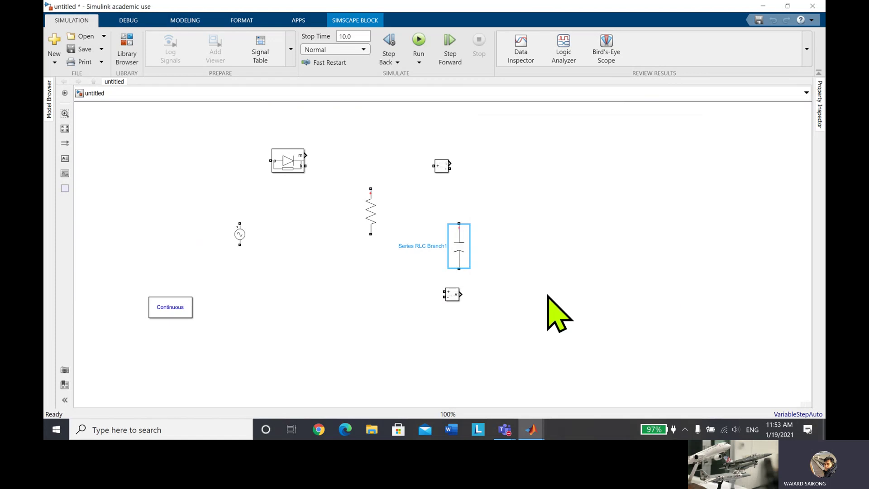
# Step: Move the capacitor level with the resistor on its right, and the Current Measurement block above and between them
pyautogui.moveTo(459, 240); pyautogui.dragTo(419, 206)
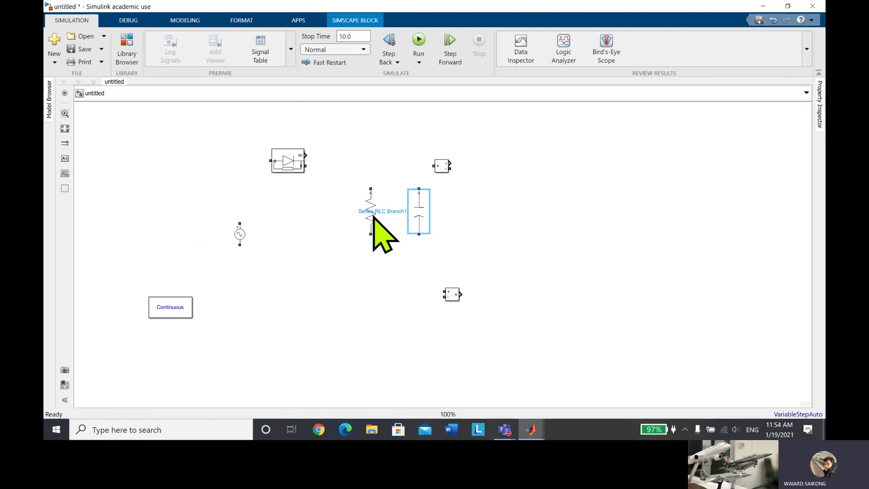
pyautogui.moveTo(439, 165); pyautogui.dragTo(392, 152)
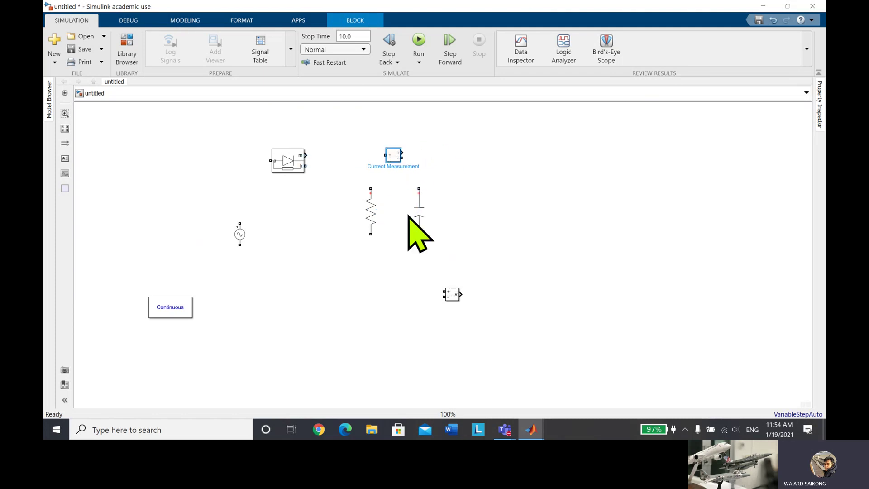
# Step: Duplicate the Voltage Measurement block with the copy just right of the AC Voltage Source, and move the original slightly up
pyautogui.moveTo(456, 297)
pyautogui.mouseDown()
pyautogui.moveTo(454, 277)
pyautogui.moveTo(448, 291)
pyautogui.moveTo(401, 306)
pyautogui.moveTo(421, 316)
pyautogui.moveTo(294, 265)
pyautogui.moveTo(287, 251)
pyautogui.mouseUp()
pyautogui.rightClick(456, 278)
pyautogui.click(455, 277)
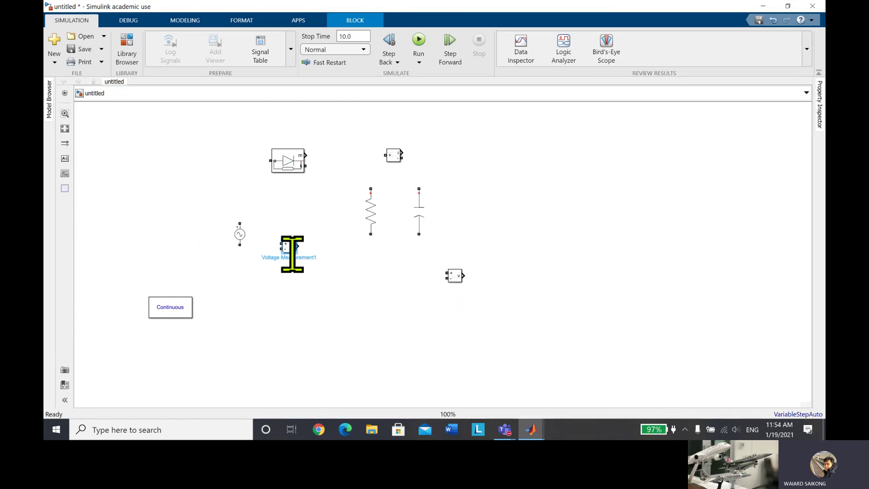
pyautogui.click(506, 248)
# Step: Search the block library for "scope" and place a Scope block to the right of the Current Measurement block
pyautogui.click(126, 39)
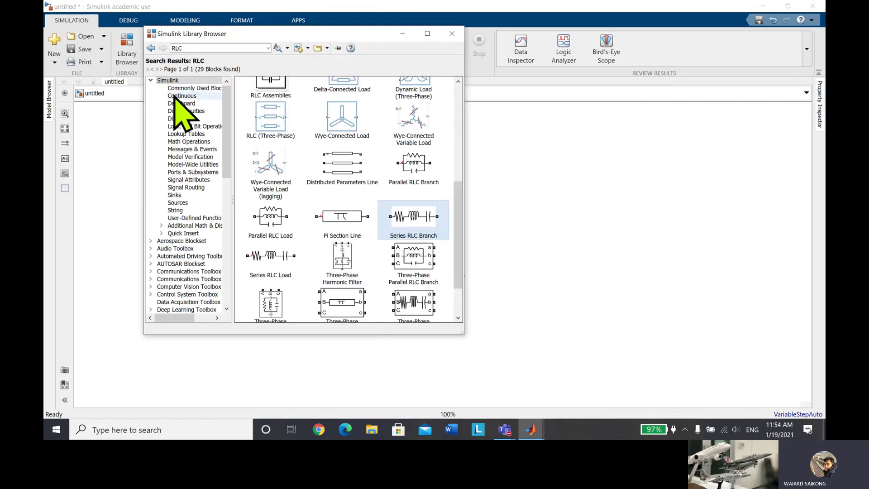
pyautogui.write('scope')
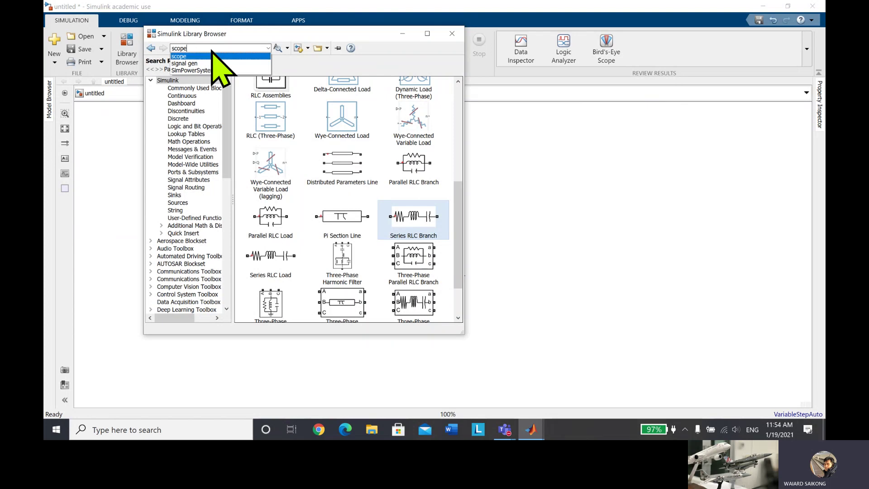
pyautogui.click(219, 57)
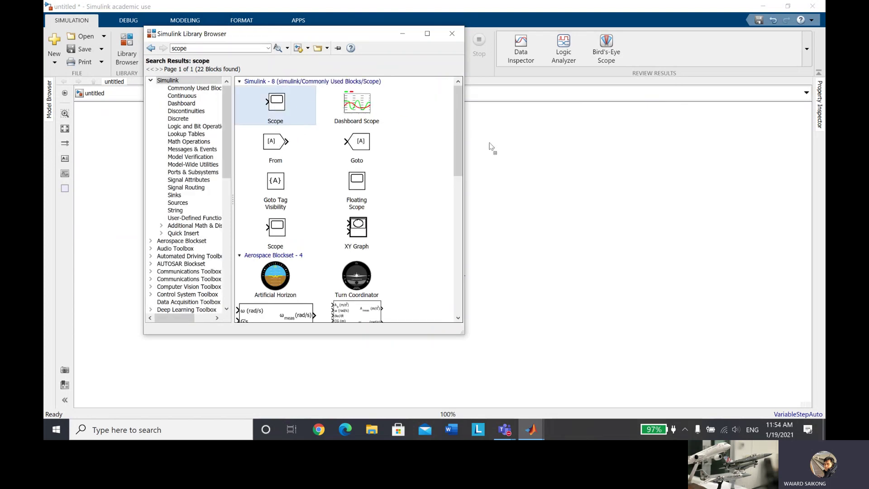
pyautogui.moveTo(489, 143); pyautogui.dragTo(493, 155)
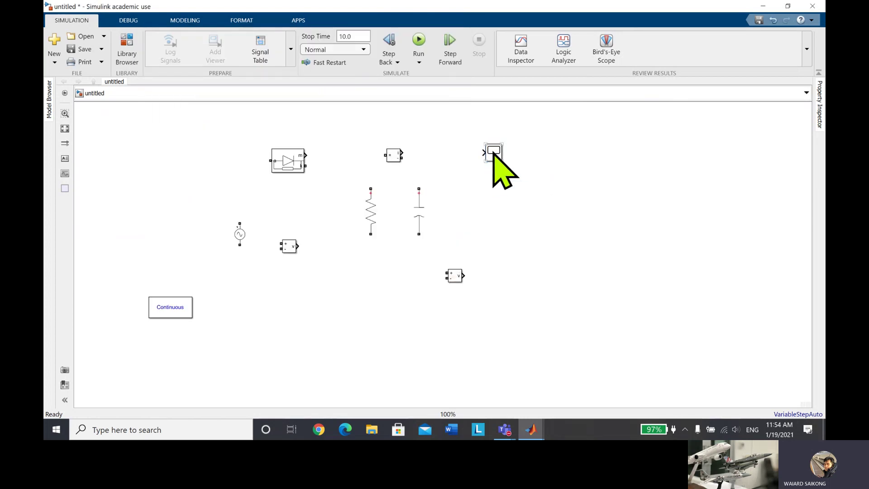
pyautogui.click(493, 154)
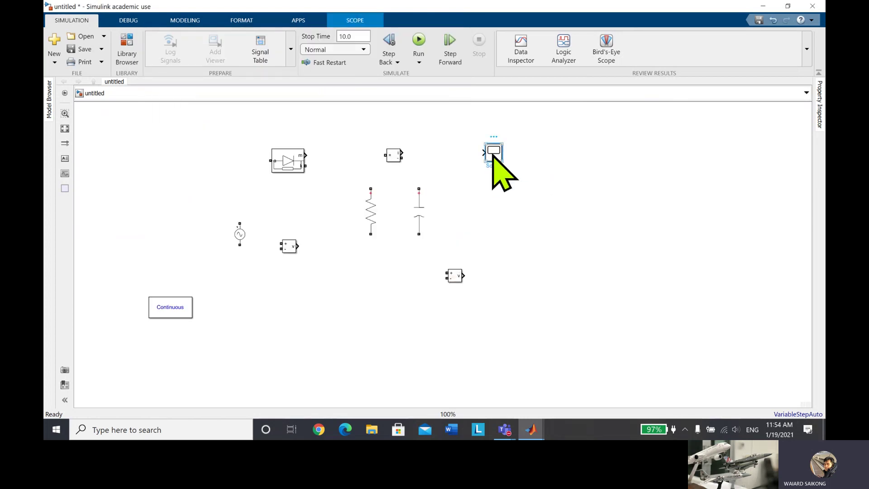
# Step: Move the Scope block lower and slightly to the right, and set its number of input ports to 3
pyautogui.moveTo(493, 156); pyautogui.dragTo(510, 205)
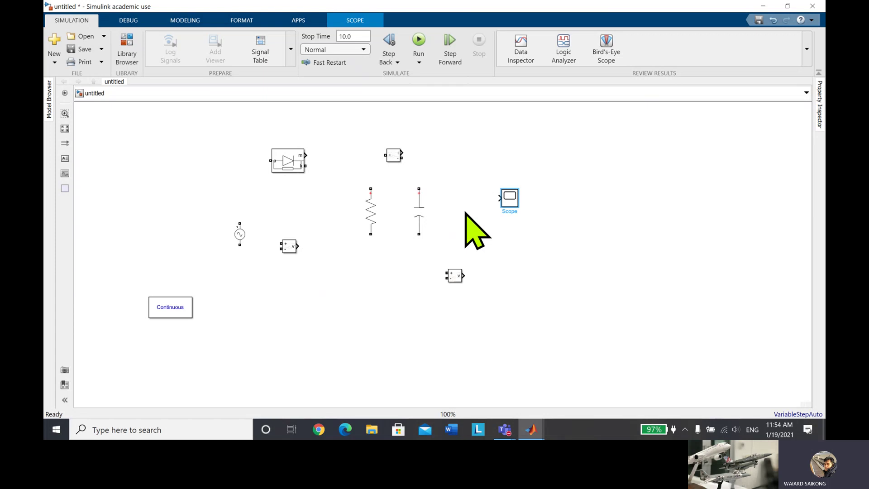
pyautogui.doubleClick(510, 198)
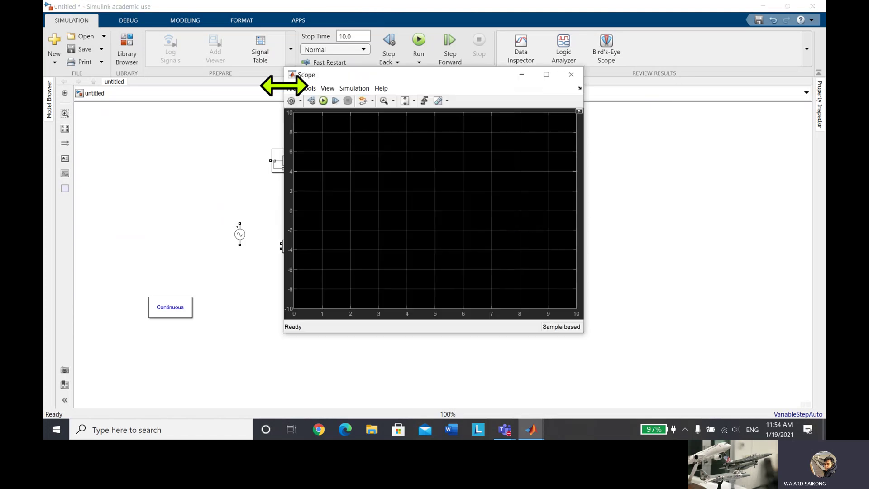
pyautogui.click(291, 100)
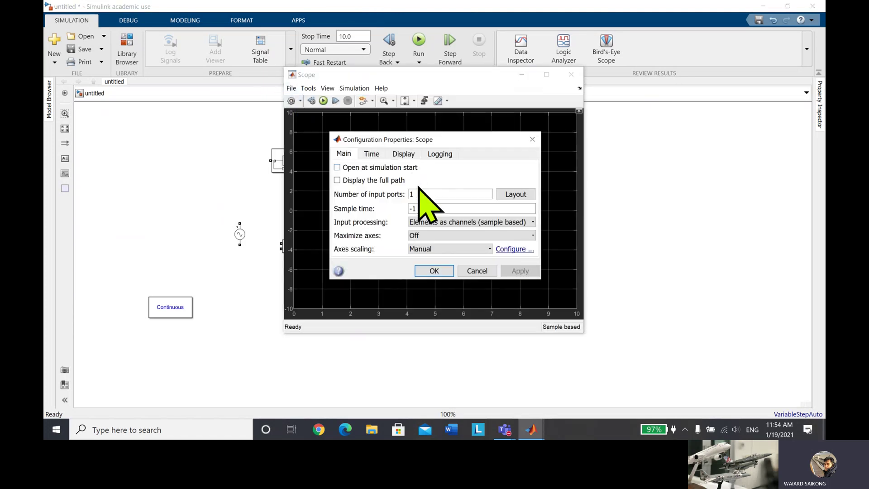
pyautogui.press('BackSpace')
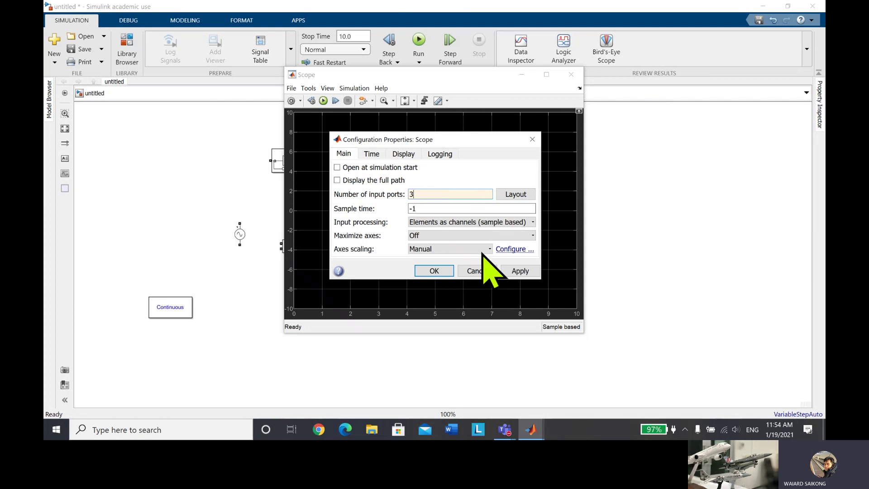
pyautogui.click(520, 270)
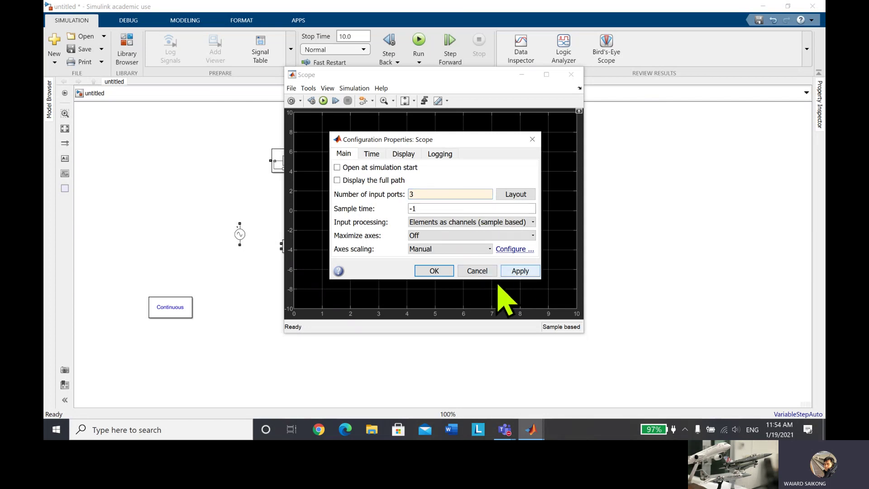
pyautogui.click(434, 270)
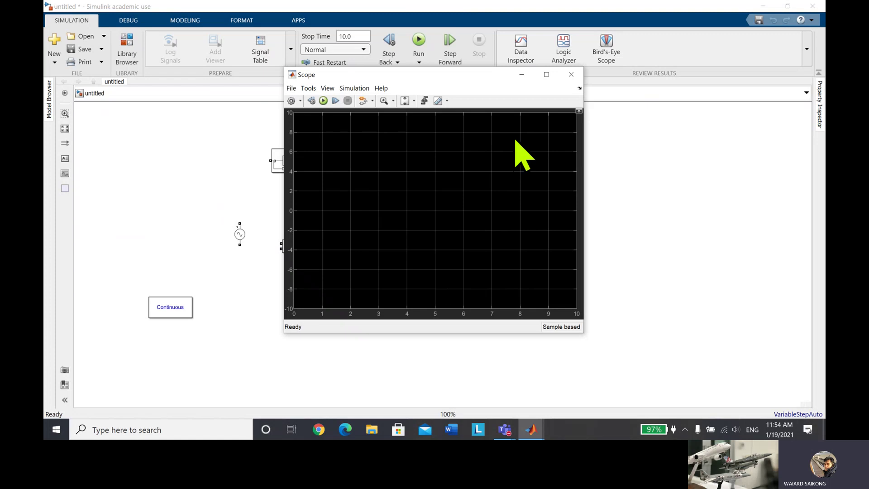
pyautogui.click(571, 74)
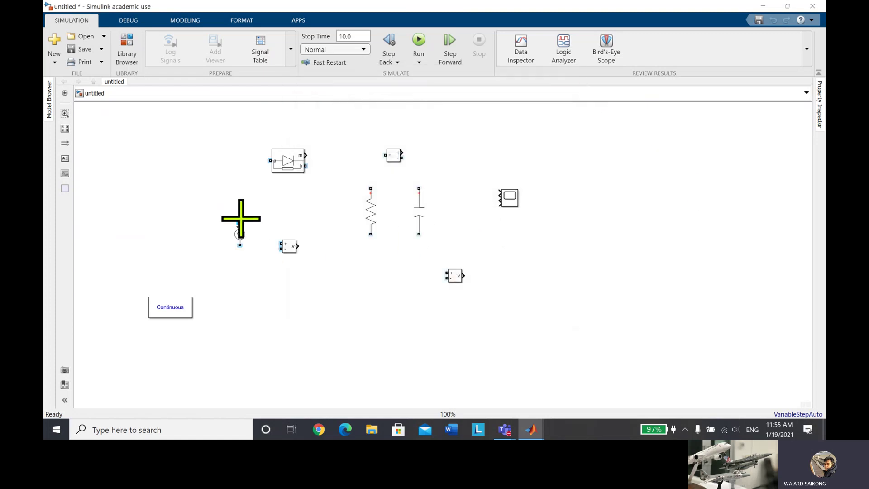
# Step: Wire the AC source through the diode and Current Measurement to the resistor and capacitor tops, and join their bottom terminals
pyautogui.moveTo(241, 218)
pyautogui.mouseDown()
pyautogui.moveTo(252, 161)
pyautogui.moveTo(320, 169)
pyautogui.moveTo(376, 153)
pyautogui.moveTo(404, 164)
pyautogui.mouseUp()
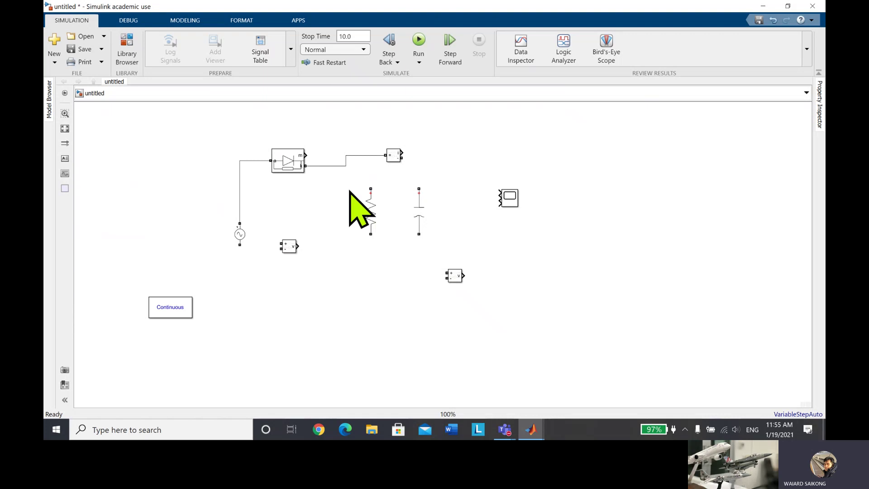
pyautogui.moveTo(402, 158); pyautogui.dragTo(407, 182)
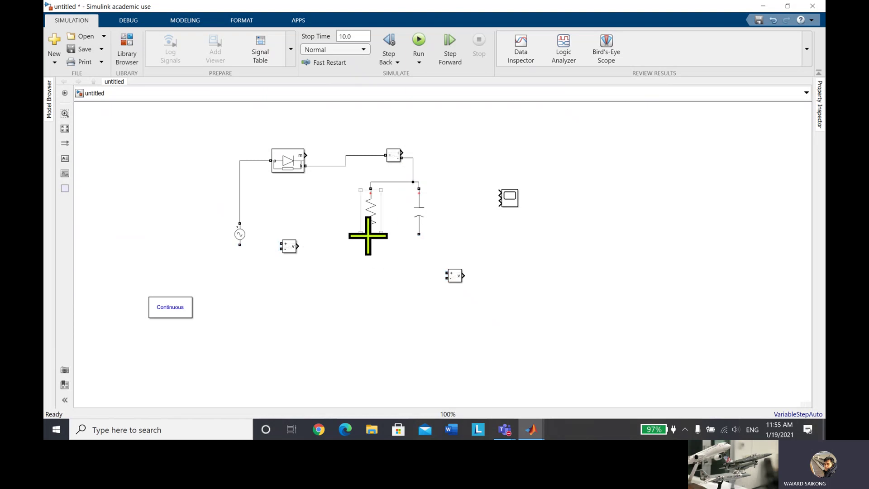
pyautogui.moveTo(413, 235); pyautogui.dragTo(371, 234)
# Step: Move the Voltage Measurement block beside the AC source up, to between the diode and the source's level
pyautogui.moveTo(297, 246); pyautogui.dragTo(390, 238)
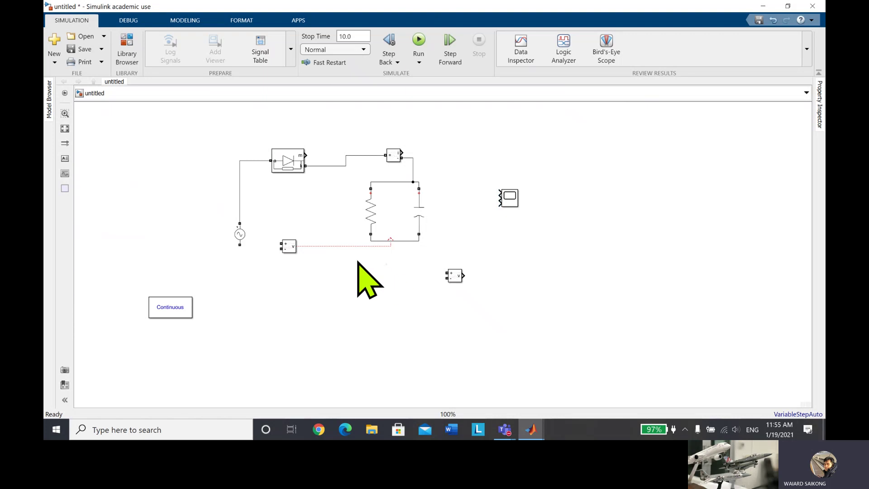
pyautogui.click(324, 247)
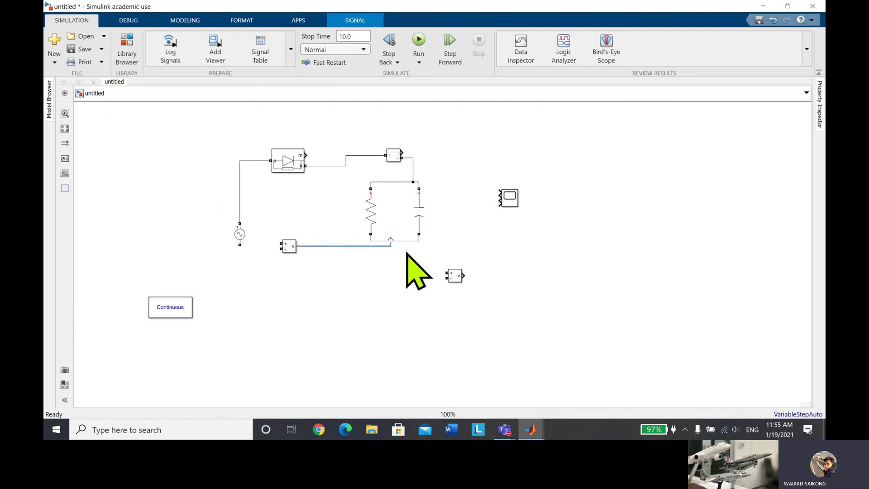
pyautogui.moveTo(290, 246); pyautogui.dragTo(291, 215)
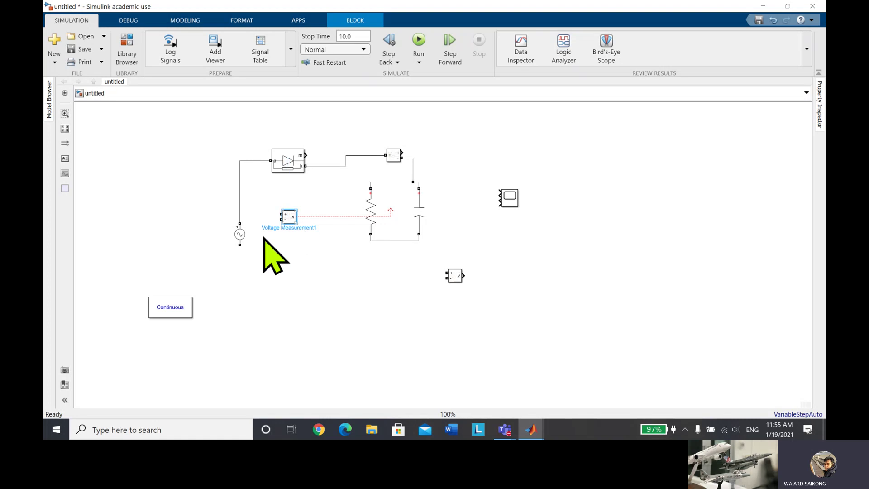
# Step: Connect the AC source's bottom terminal to the resistor and capacitor bottoms, and lower the return wire into one straight line
pyautogui.moveTo(241, 244)
pyautogui.mouseDown()
pyautogui.moveTo(247, 252)
pyautogui.moveTo(398, 256)
pyautogui.moveTo(397, 242)
pyautogui.moveTo(409, 242)
pyautogui.moveTo(398, 242)
pyautogui.mouseUp()
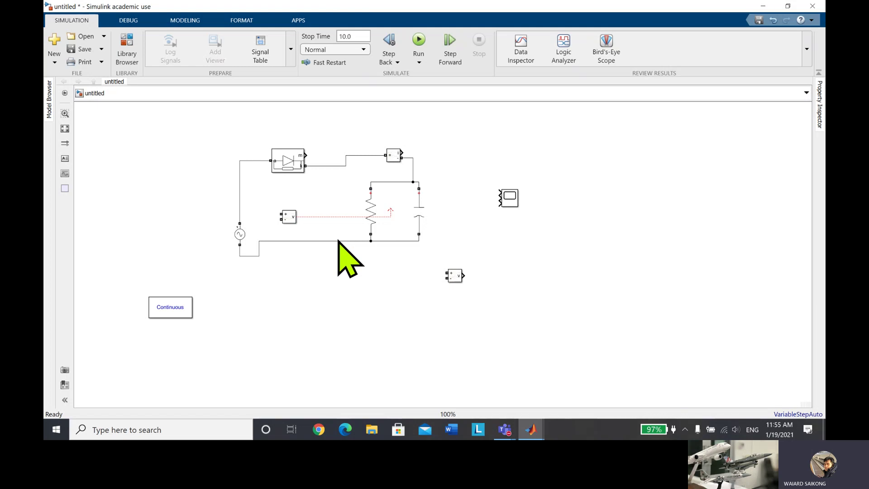
pyautogui.moveTo(338, 244); pyautogui.dragTo(338, 283)
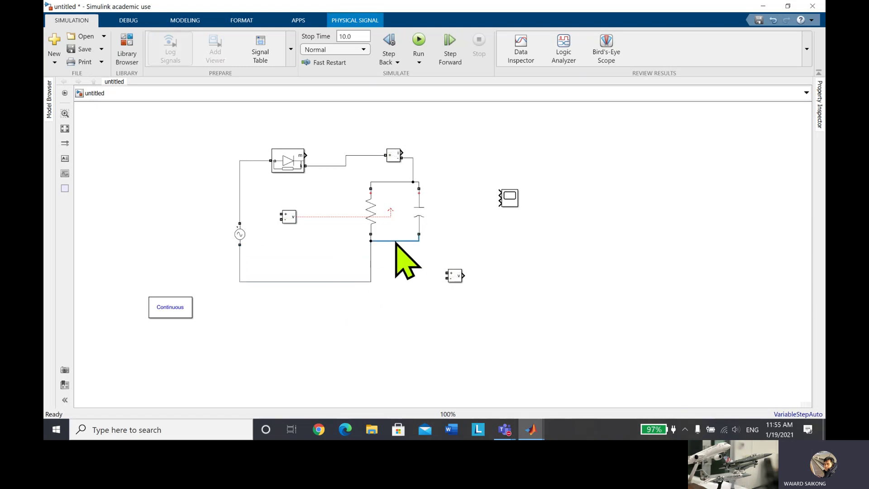
pyautogui.moveTo(396, 243); pyautogui.dragTo(390, 276)
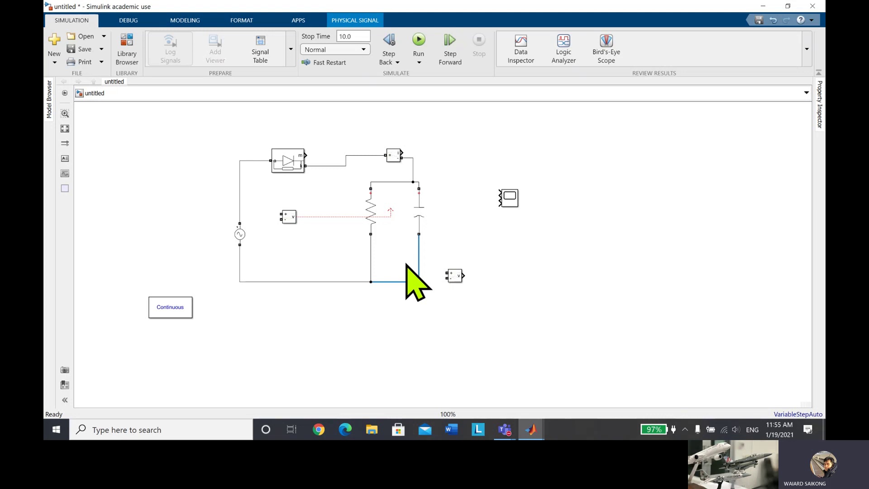
pyautogui.click(444, 258)
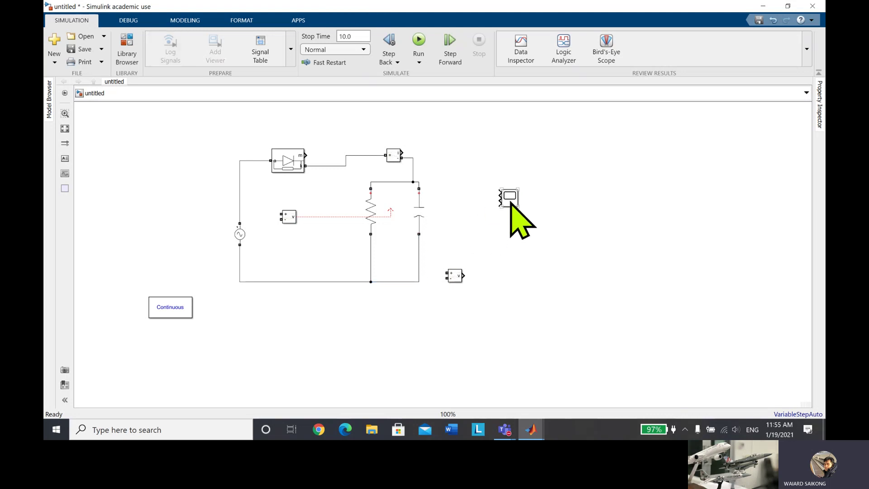
# Step: Place the other Voltage Measurement block level with the Scope, then wire it across the capacitor and to the Scope's second input
pyautogui.moveTo(510, 201); pyautogui.dragTo(511, 216)
pyautogui.moveTo(452, 274); pyautogui.dragTo(445, 210)
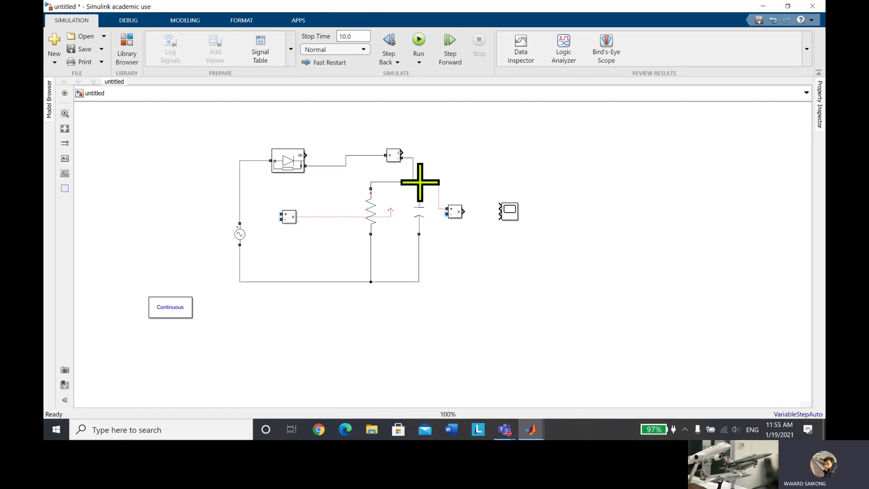
pyautogui.moveTo(420, 182); pyautogui.dragTo(413, 182)
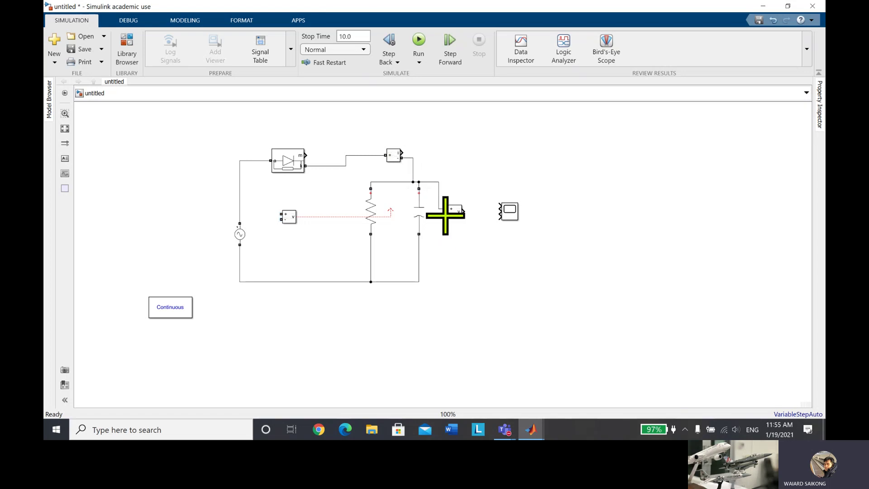
pyautogui.moveTo(446, 214); pyautogui.dragTo(413, 266)
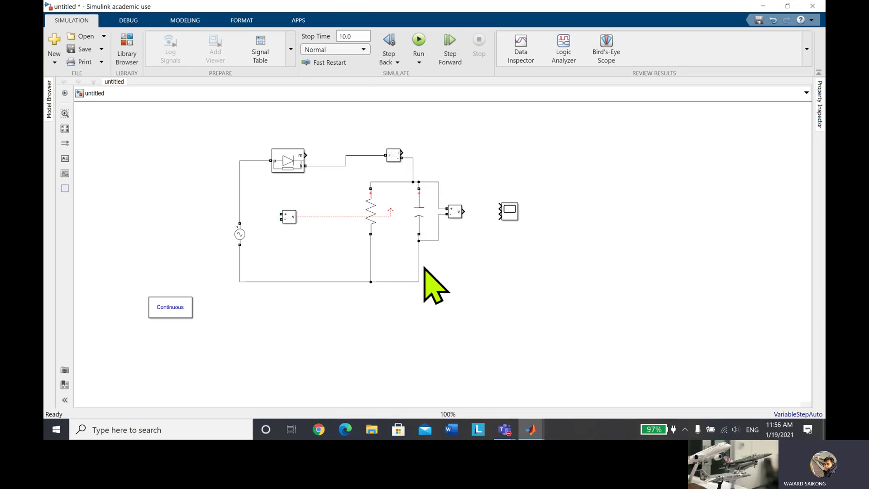
pyautogui.moveTo(478, 212); pyautogui.dragTo(500, 212)
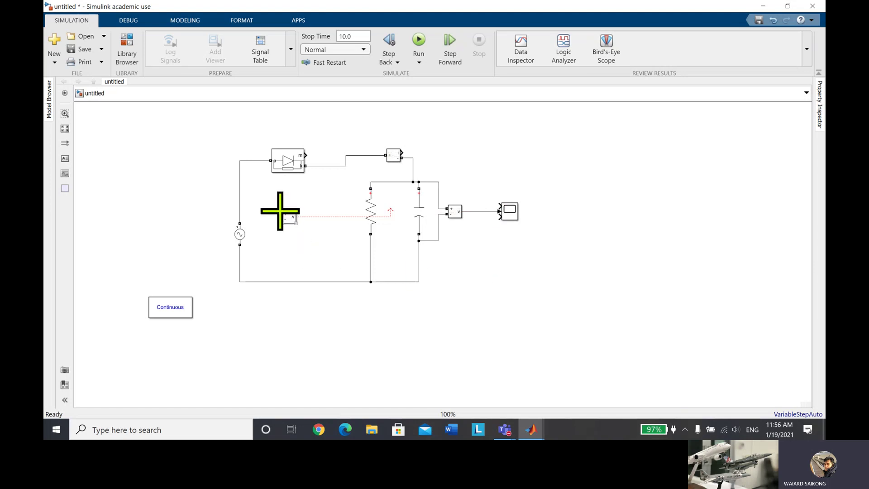
# Step: Connect the positive and negative inputs of the source-side Voltage Measurement block across the AC source
pyautogui.moveTo(281, 214); pyautogui.dragTo(240, 190)
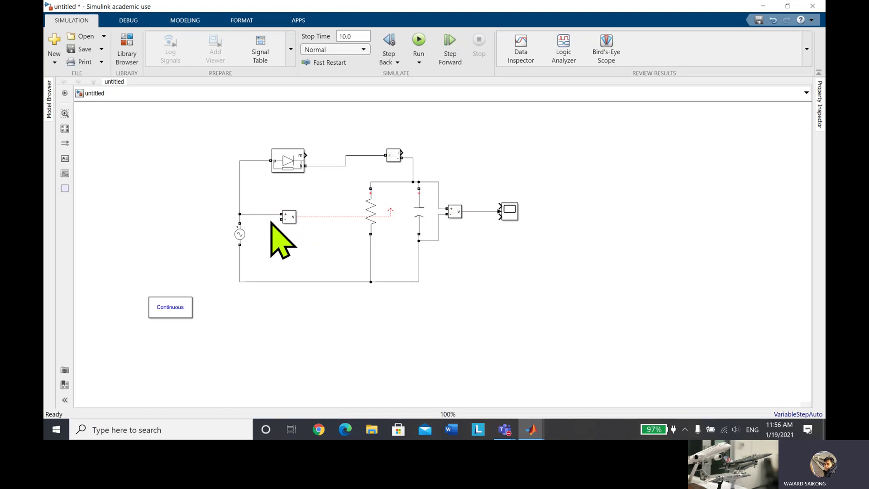
pyautogui.moveTo(281, 219); pyautogui.dragTo(240, 267)
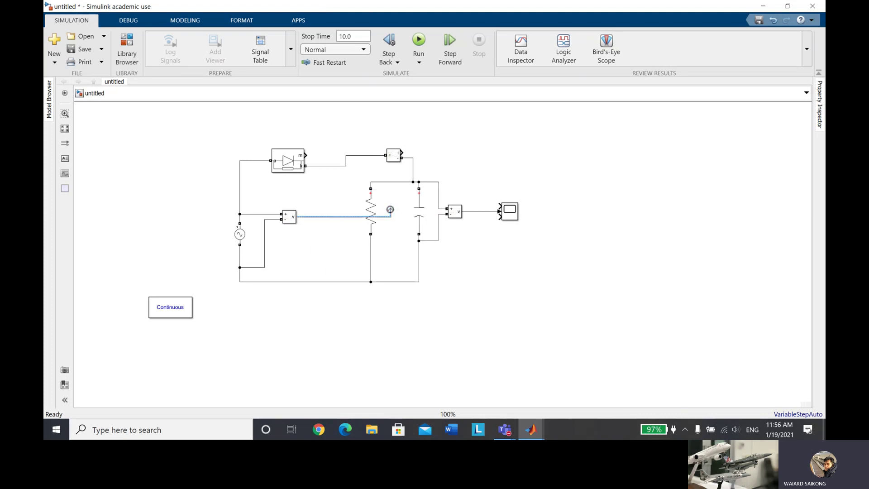
# Step: Wire the source-side Voltage Measurement output below the circuit to the Scope's third input, and the Current Measurement output to the first
pyautogui.moveTo(390, 210); pyautogui.dragTo(498, 215)
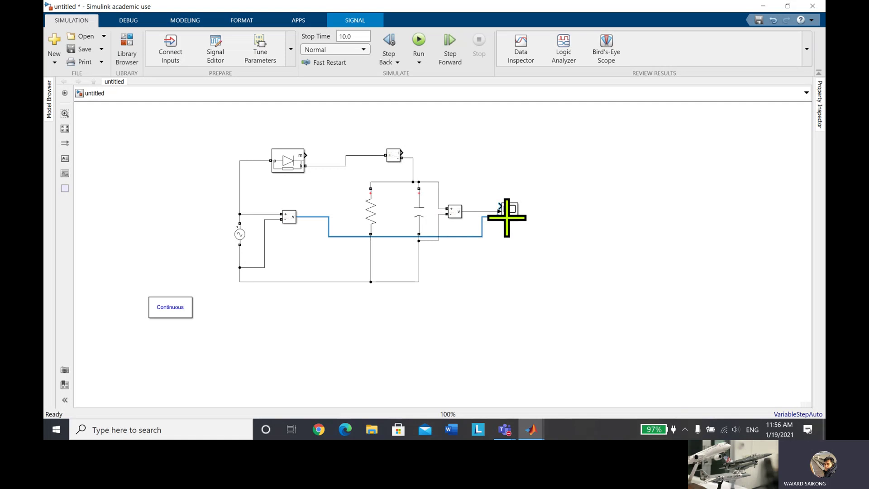
pyautogui.moveTo(394, 236); pyautogui.dragTo(388, 323)
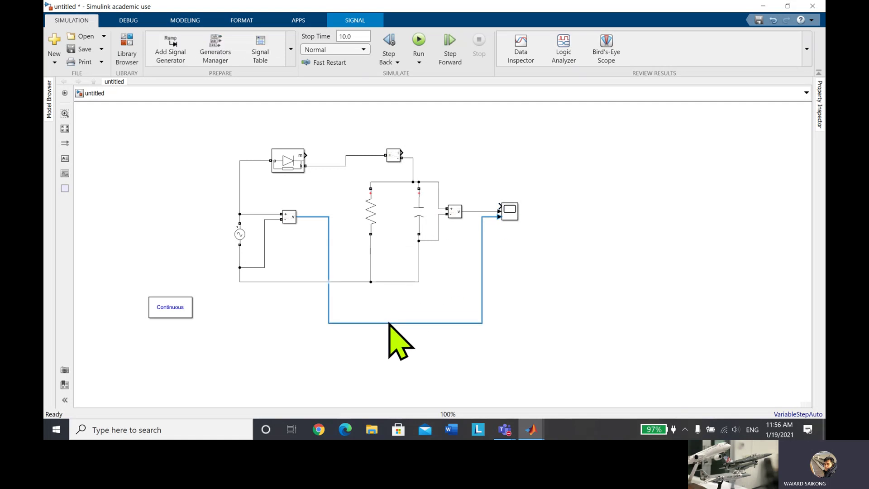
pyautogui.click(545, 294)
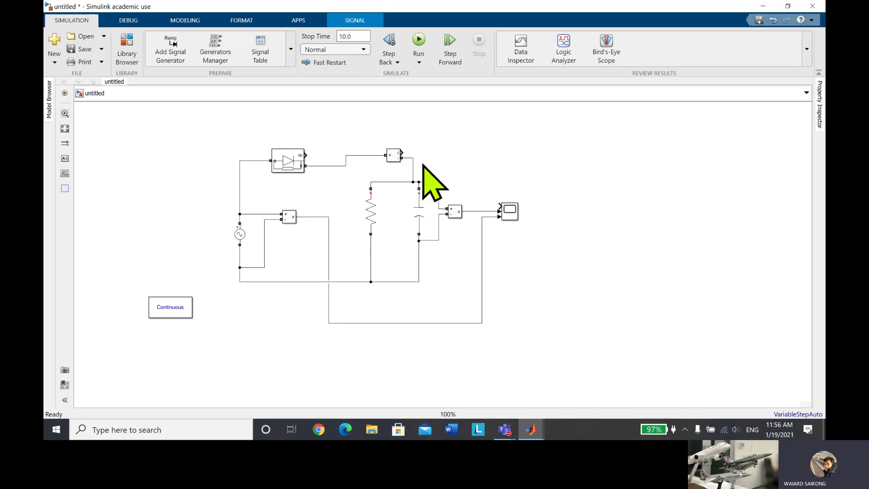
pyautogui.moveTo(401, 154); pyautogui.dragTo(501, 207)
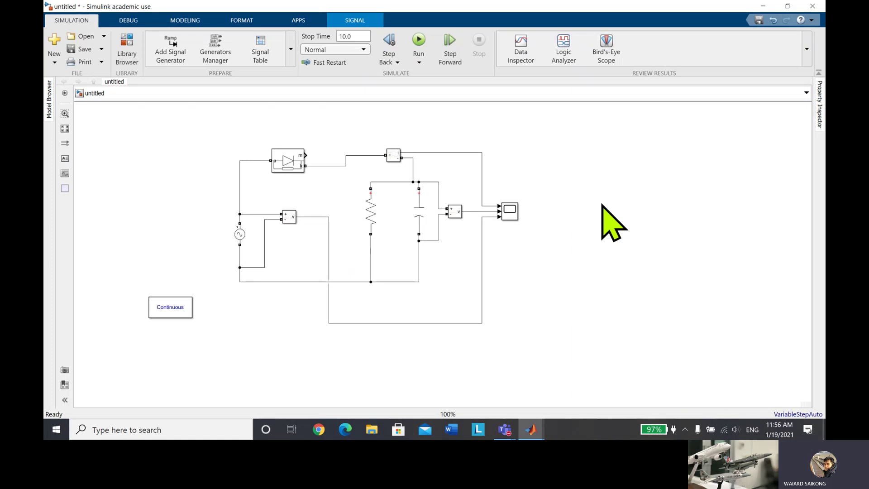
# Step: Set the AC Voltage Source to a peak amplitude of 10 V and a frequency of 50 Hz
pyautogui.click(239, 234)
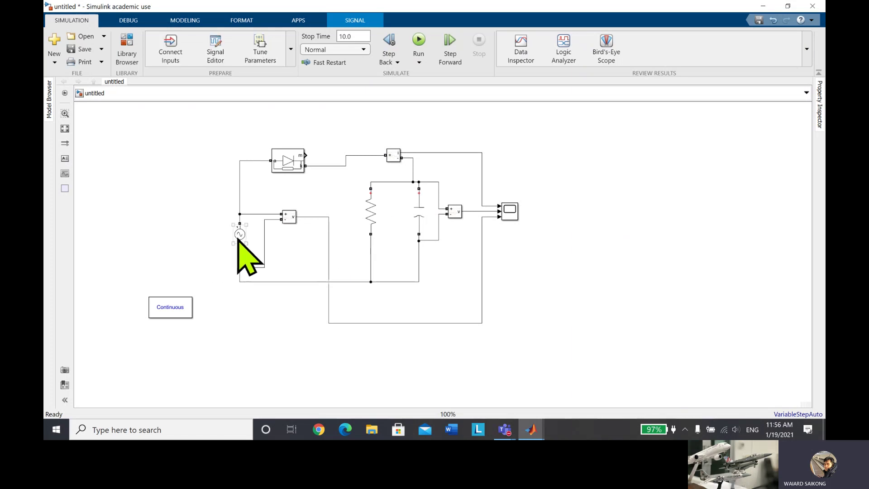
pyautogui.doubleClick(239, 234)
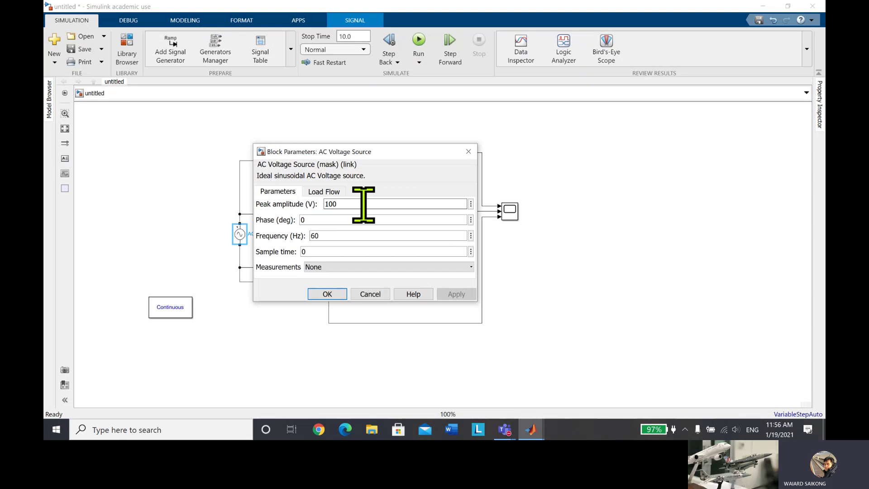
pyautogui.press('BackSpace')
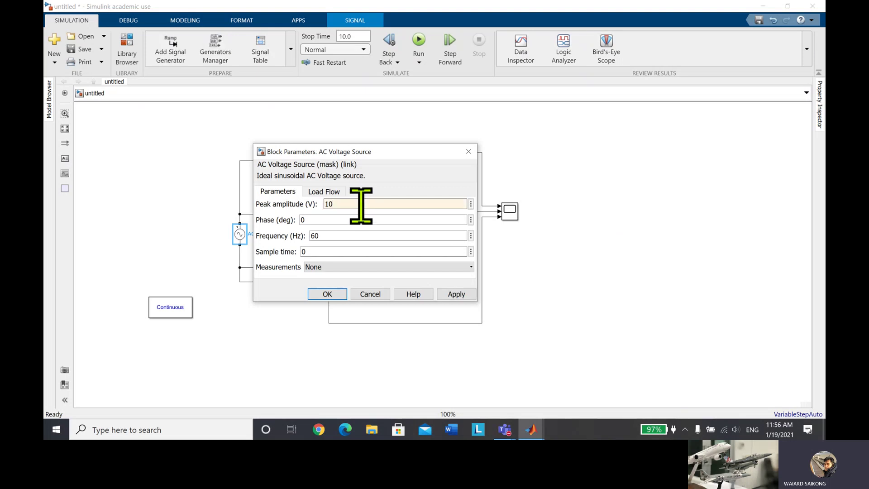
pyautogui.doubleClick(339, 234)
pyautogui.press('BackSpace')
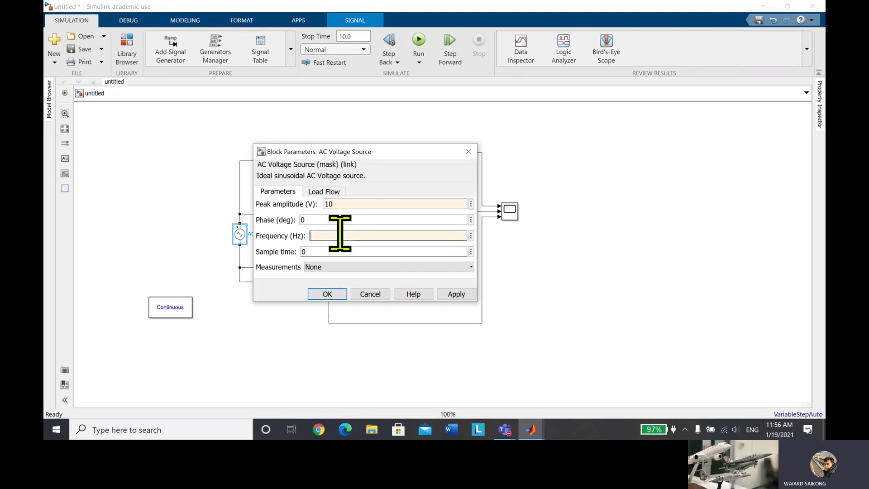
pyautogui.write('50')
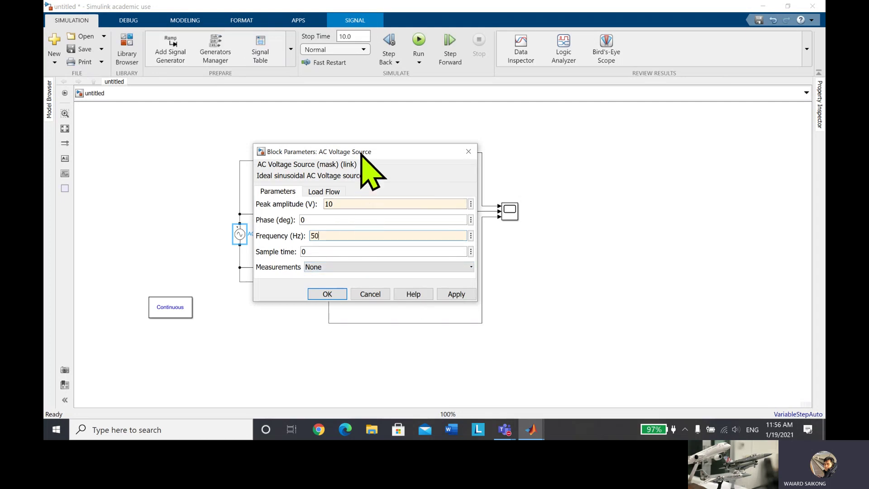
pyautogui.moveTo(403, 149); pyautogui.dragTo(417, 127)
pyautogui.click(470, 271)
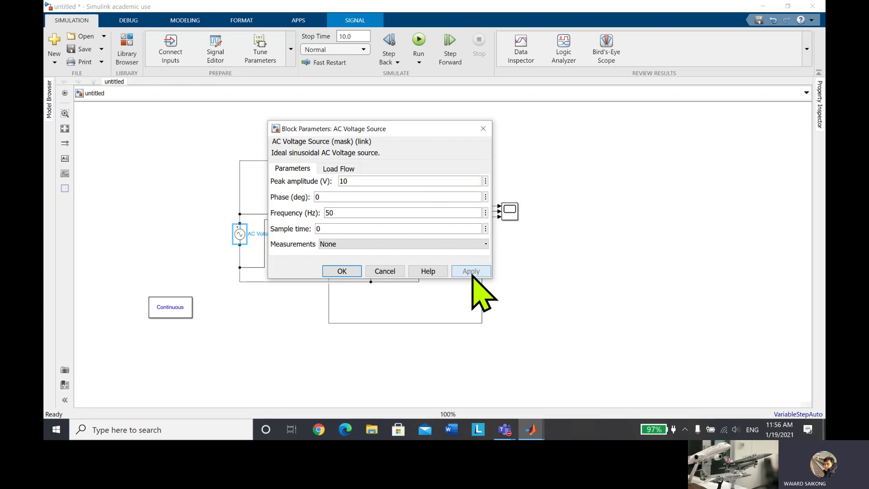
pyautogui.click(348, 270)
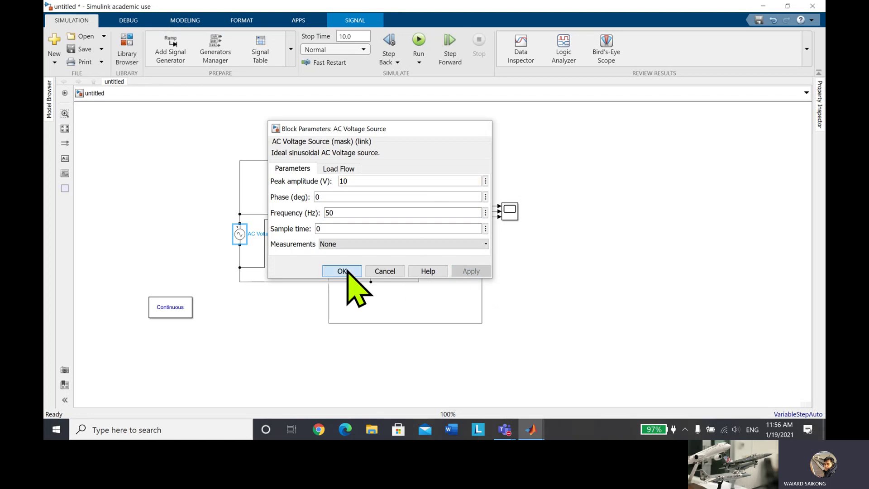
pyautogui.click(569, 292)
# Step: Set the simulation stop time to 2
pyautogui.click(362, 35)
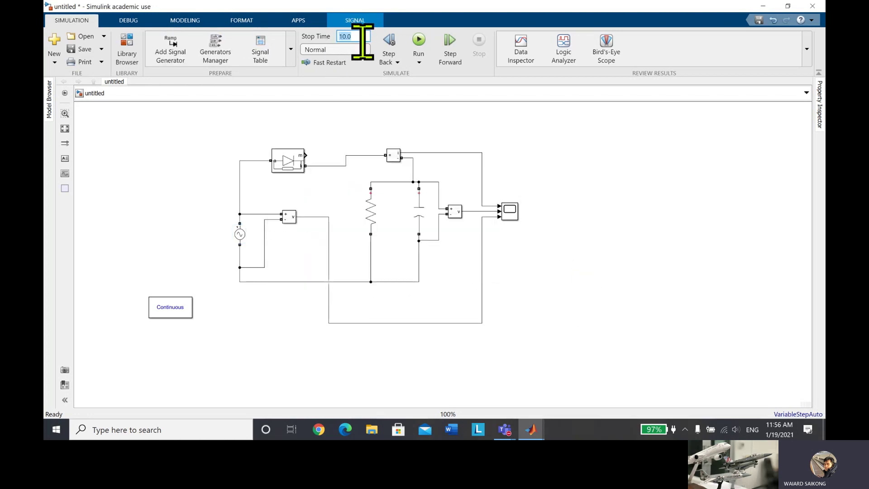
pyautogui.write('2')
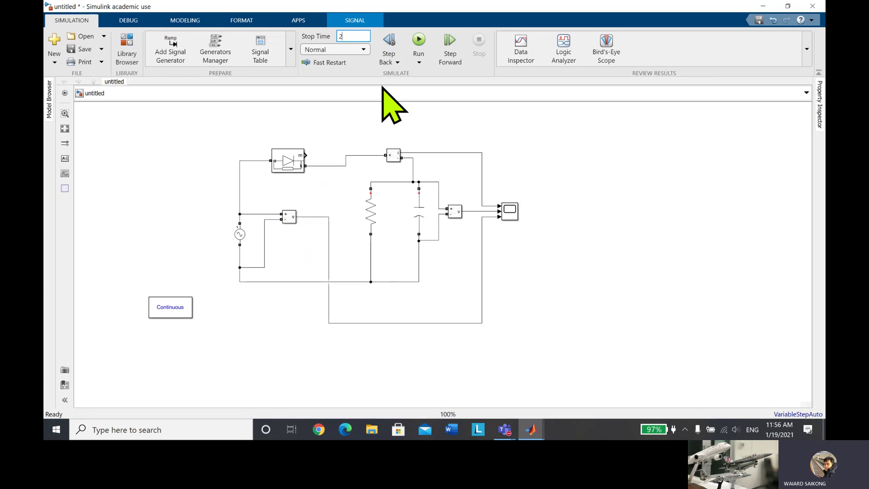
# Step: Try to save the model on the Desktop under the name "Avi w3"
pyautogui.click(511, 138)
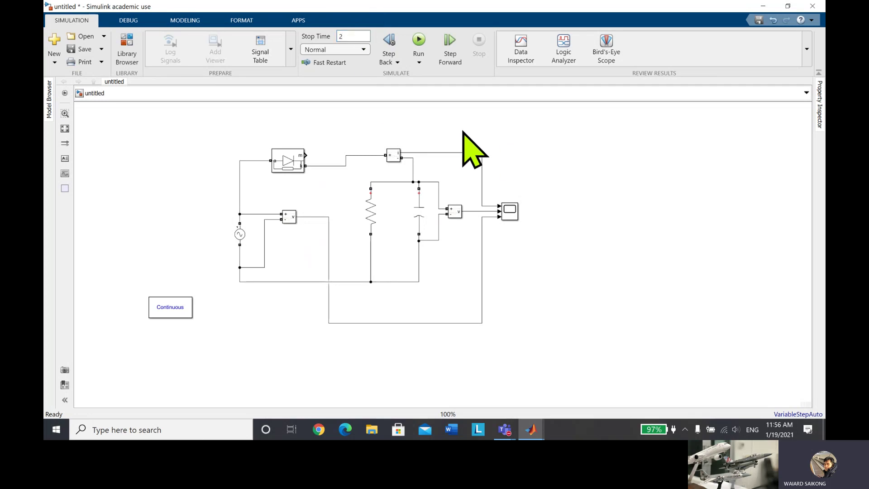
pyautogui.click(68, 47)
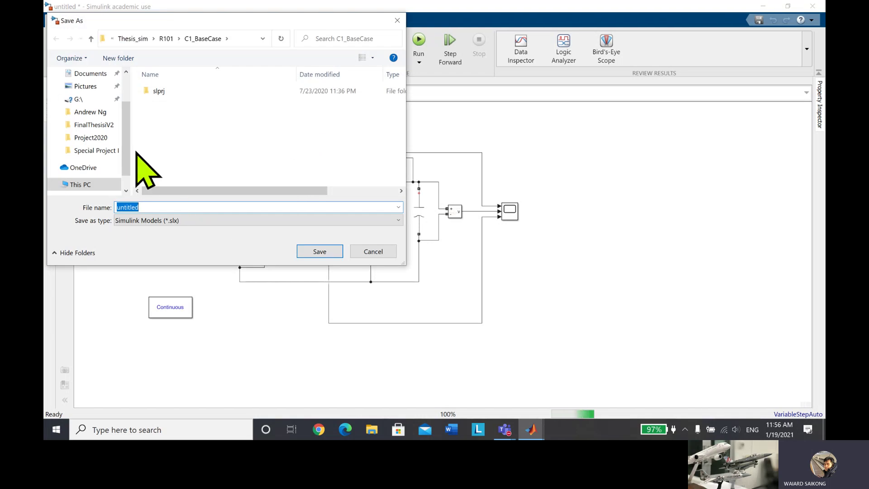
pyautogui.moveTo(124, 140); pyautogui.dragTo(123, 87)
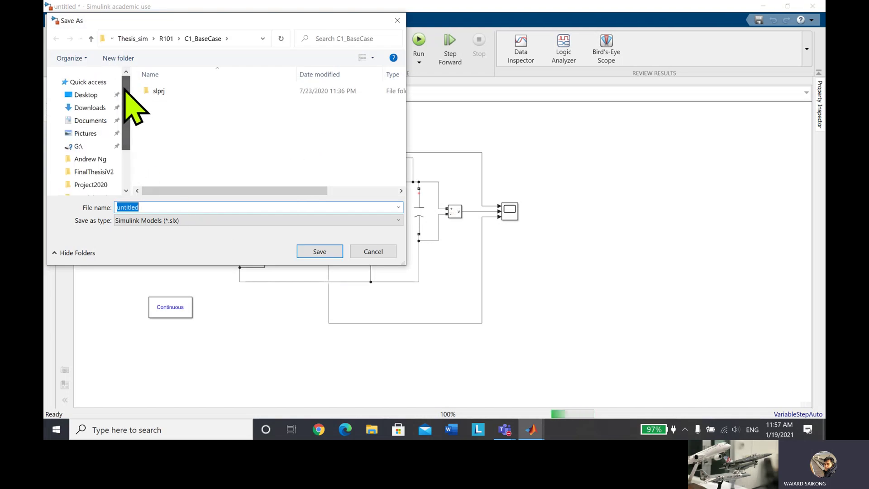
pyautogui.click(90, 96)
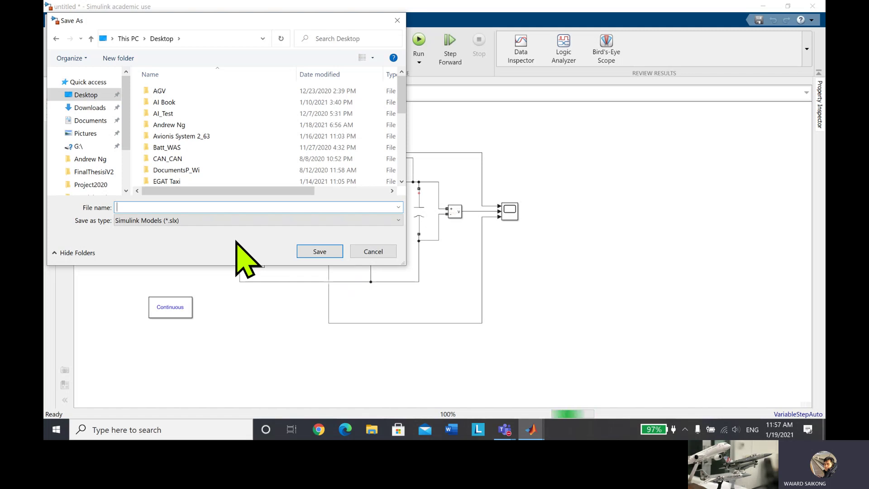
pyautogui.write('Avi w3')
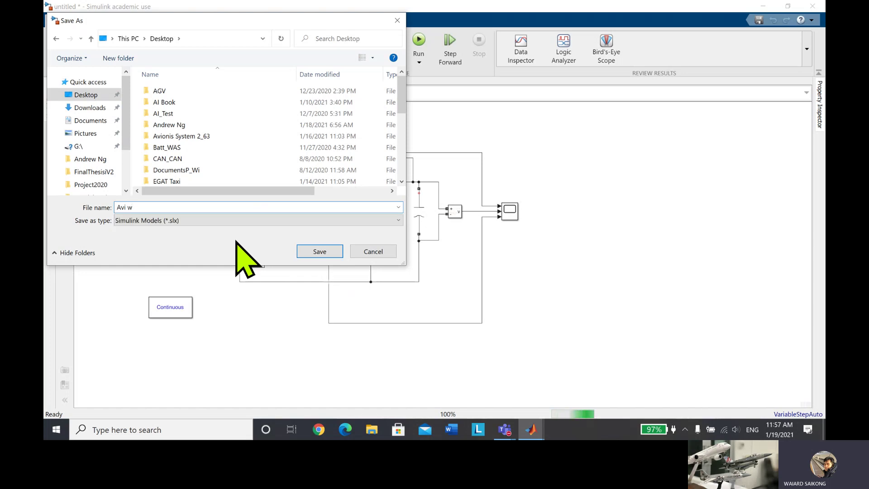
pyautogui.click(323, 252)
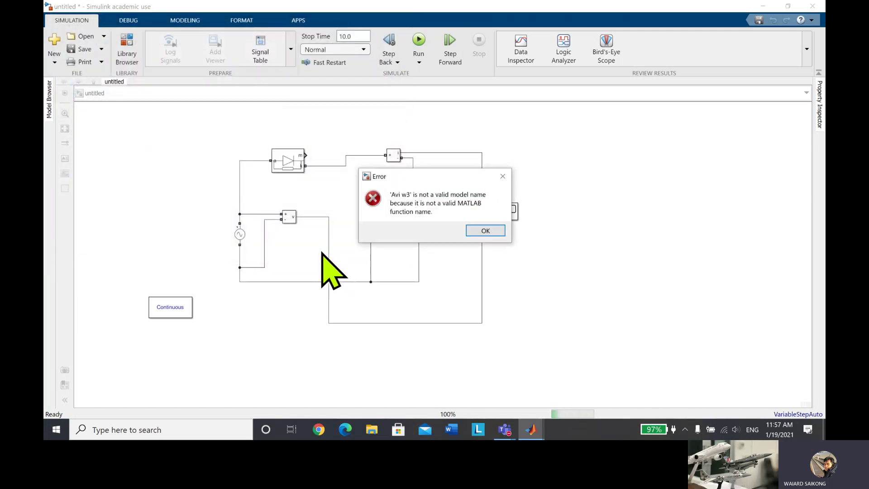
# Step: Dismiss the error and save the model on the Desktop as Avi_w3
pyautogui.click(485, 231)
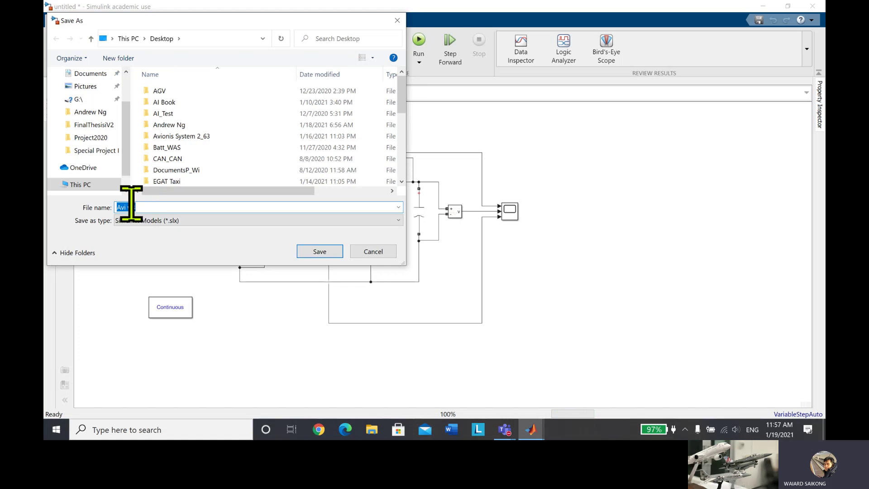
pyautogui.click(132, 207)
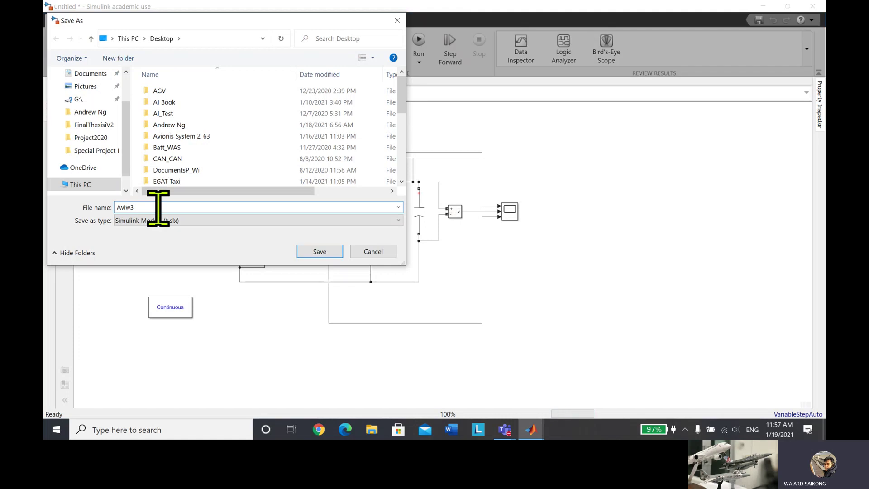
pyautogui.click(313, 249)
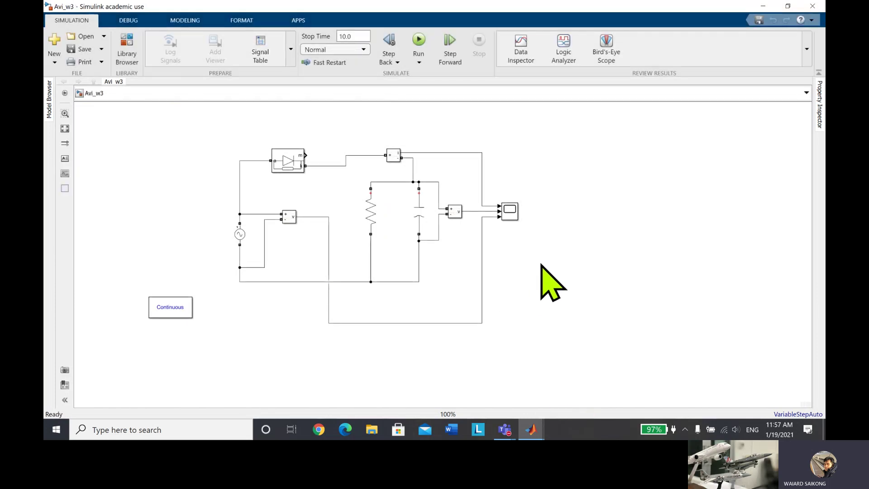
# Step: Set the simulation stop time to 2 and run the simulation
pyautogui.click(359, 36)
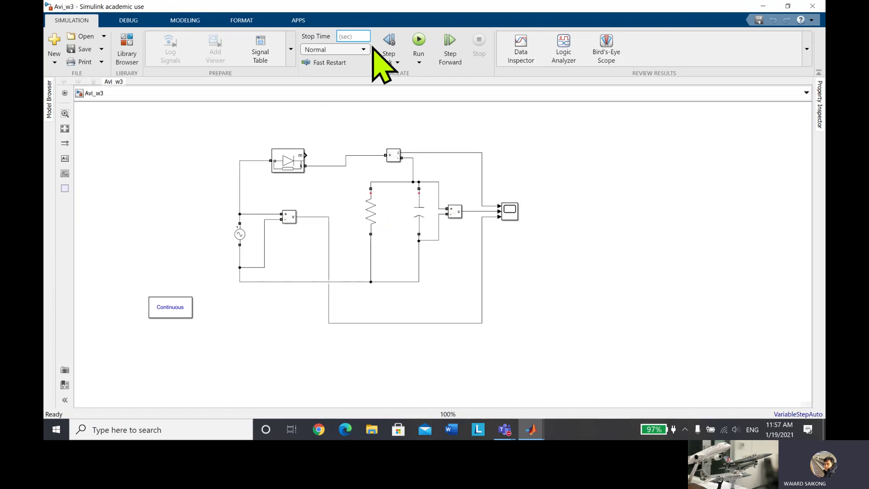
pyautogui.write('2')
pyautogui.press('Return')
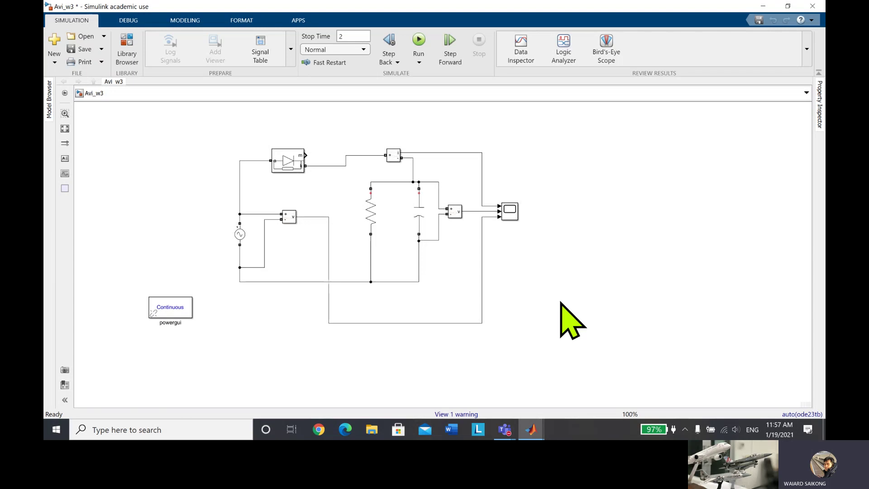
# Step: Examine the simulated waveforms in the maximized Scope, zooming in on the low-amplitude signals near the start of the trace
pyautogui.click(510, 216)
pyautogui.doubleClick(510, 213)
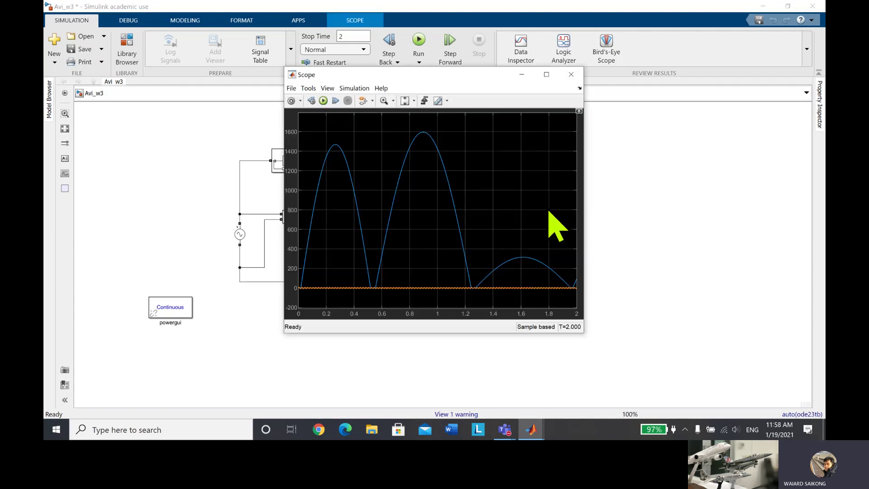
pyautogui.click(547, 75)
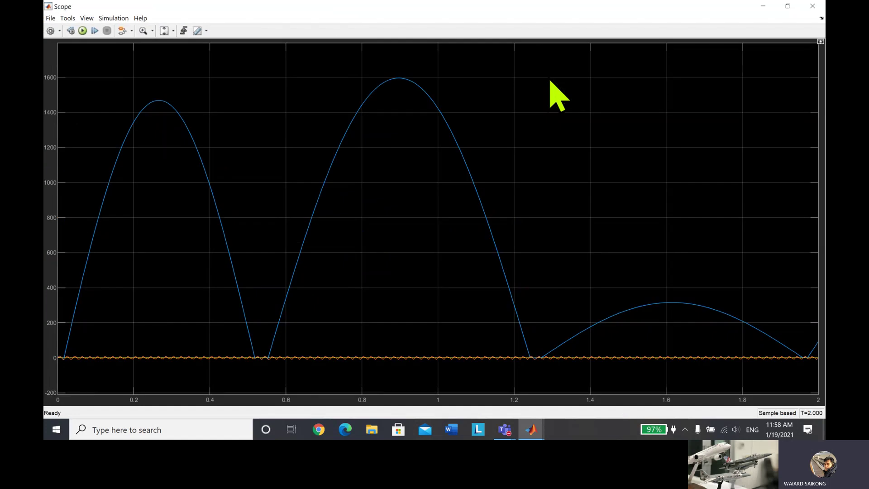
pyautogui.click(164, 32)
pyautogui.click(142, 31)
pyautogui.moveTo(103, 379); pyautogui.dragTo(103, 379)
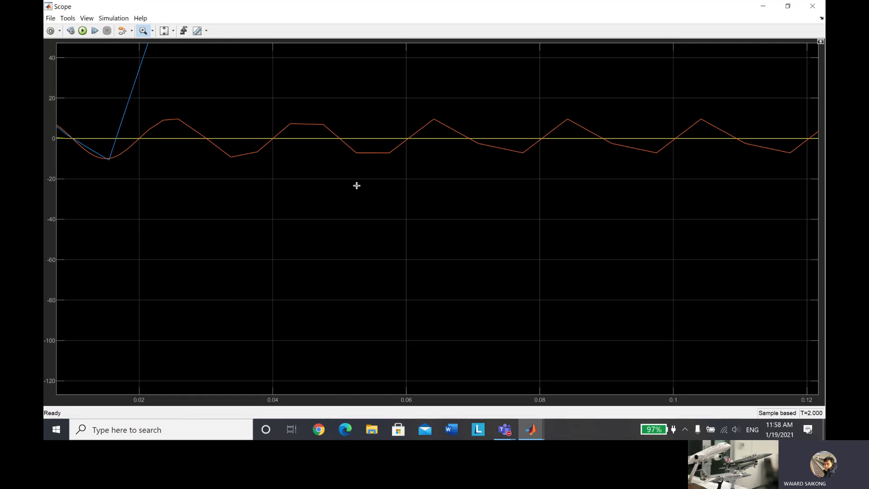
pyautogui.click(812, 7)
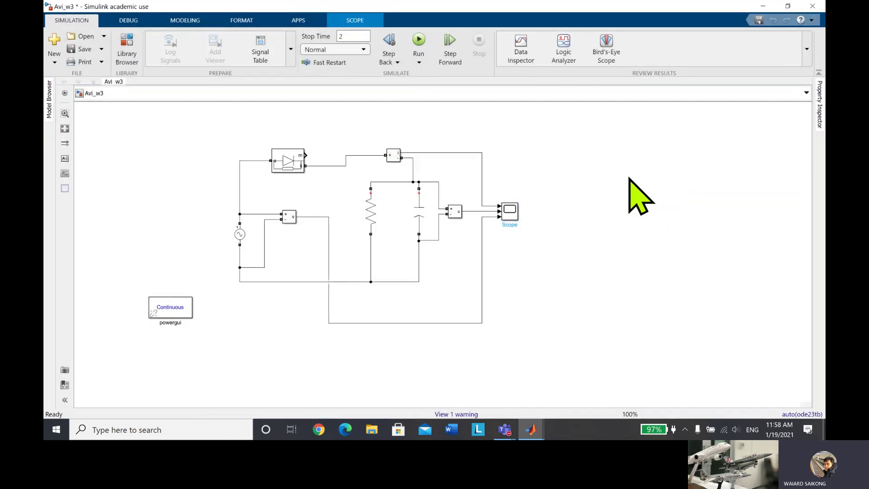
pyautogui.rightClick(505, 211)
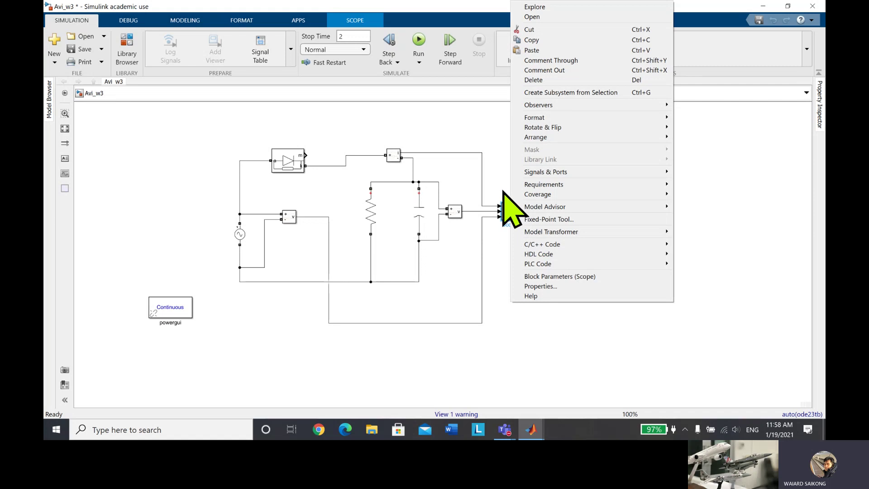
pyautogui.moveTo(540, 123)
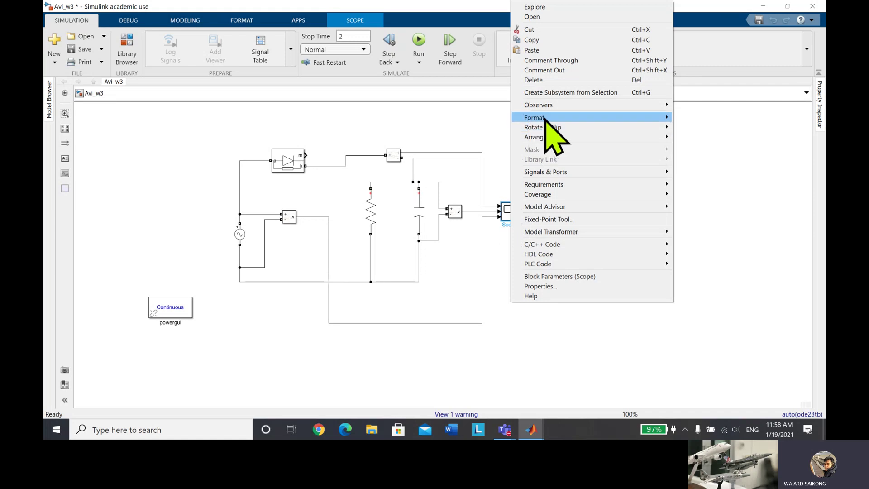
pyautogui.click(500, 261)
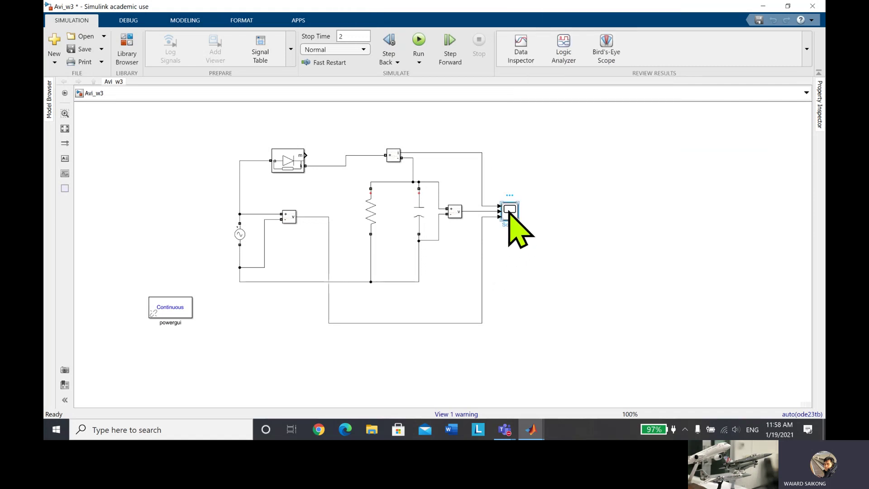
pyautogui.click(509, 211)
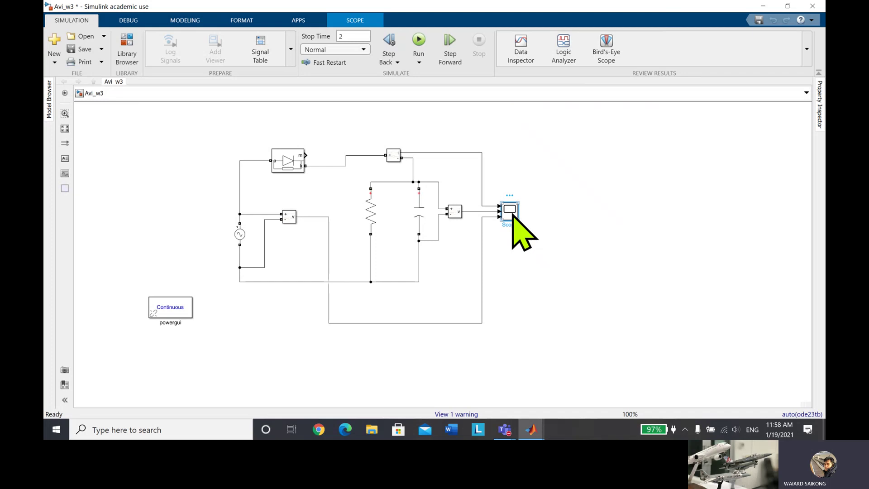
pyautogui.doubleClick(520, 258)
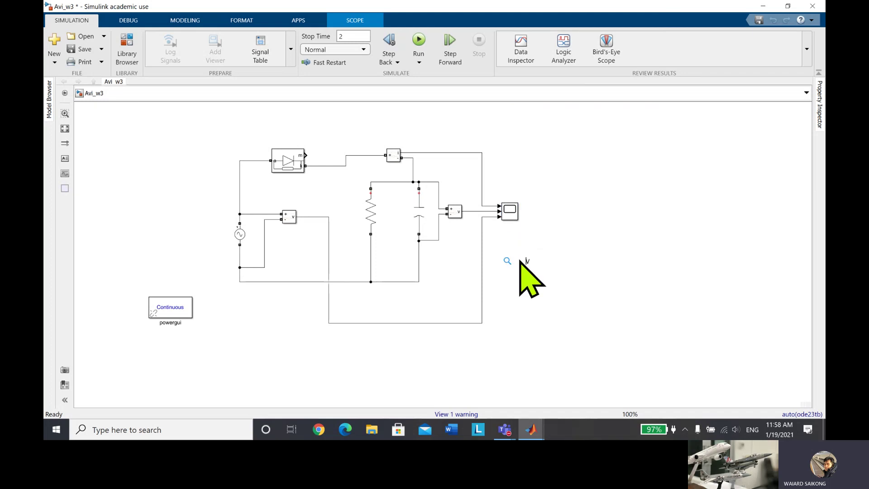
pyautogui.click(550, 246)
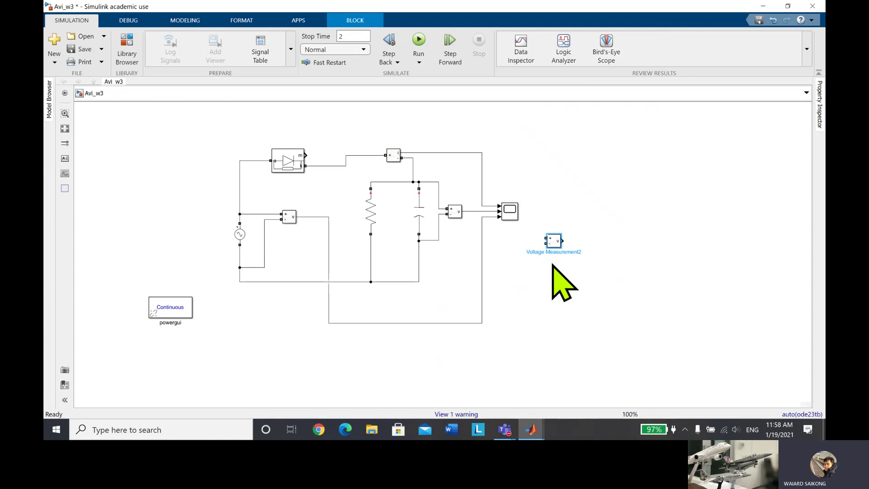
pyautogui.press('Delete')
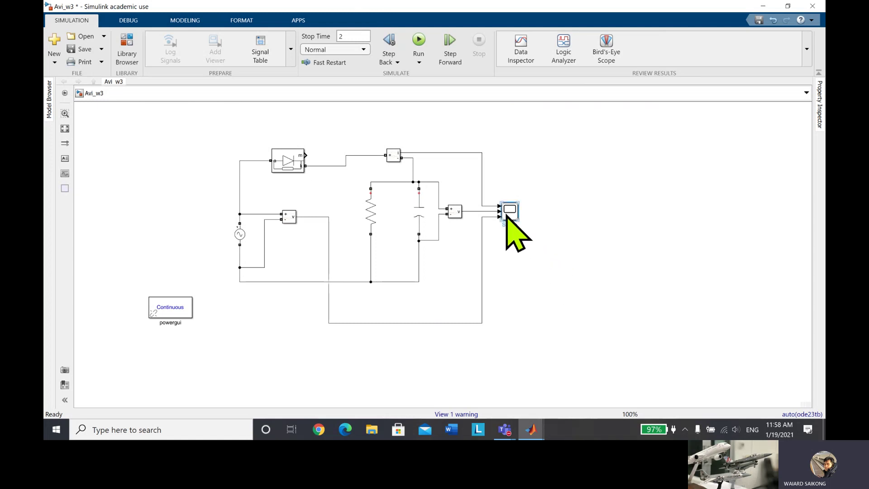
# Step: Duplicate the Scope block and place the copy directly above the original
pyautogui.click(507, 215)
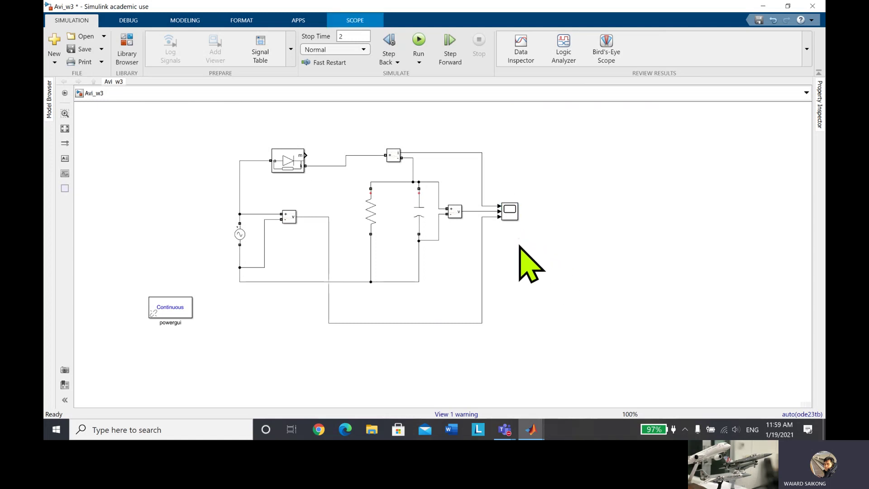
pyautogui.hotkey('ctrl', 'c')
pyautogui.hotkey('ctrl', 'v')
pyautogui.moveTo(525, 244); pyautogui.dragTo(512, 177)
# Step: Set the number of input ports of the copied Scope to 1 and close its window
pyautogui.doubleClick(510, 174)
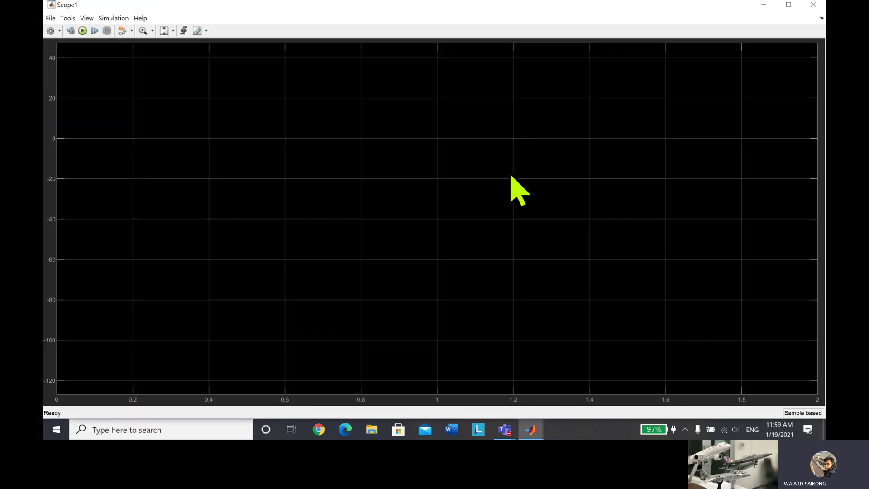
pyautogui.click(50, 30)
pyautogui.press('BackSpace')
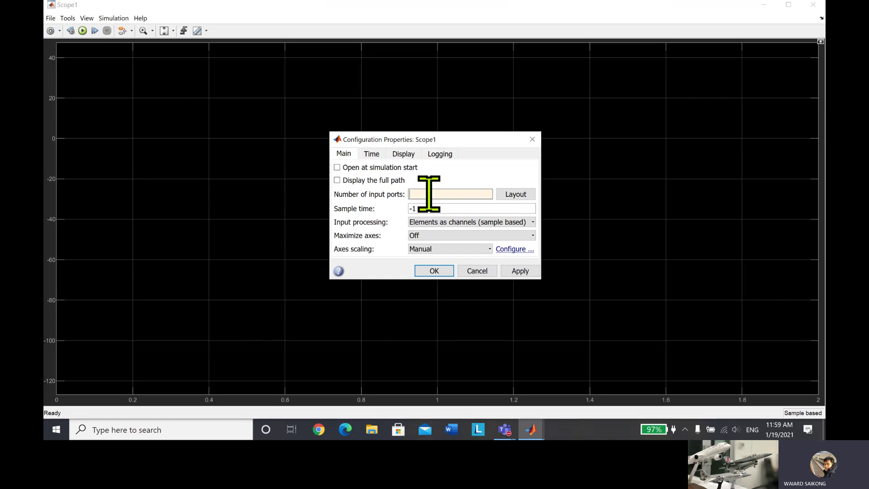
pyautogui.click(518, 270)
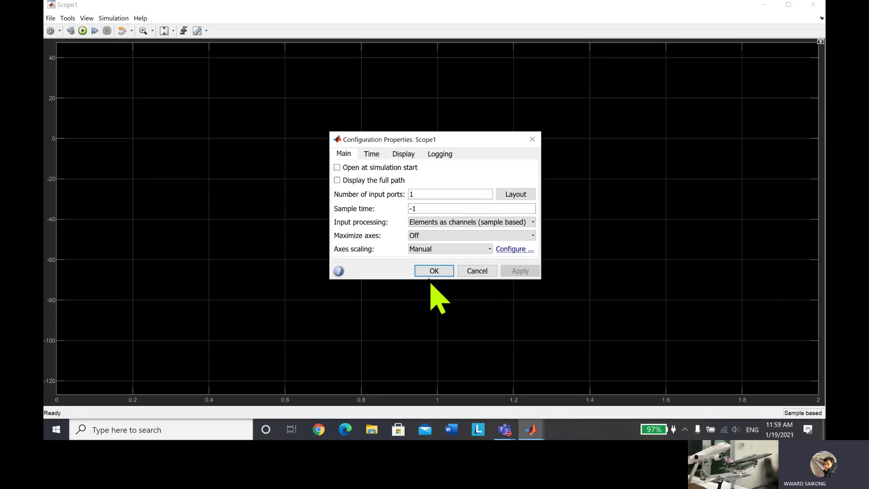
pyautogui.click(434, 271)
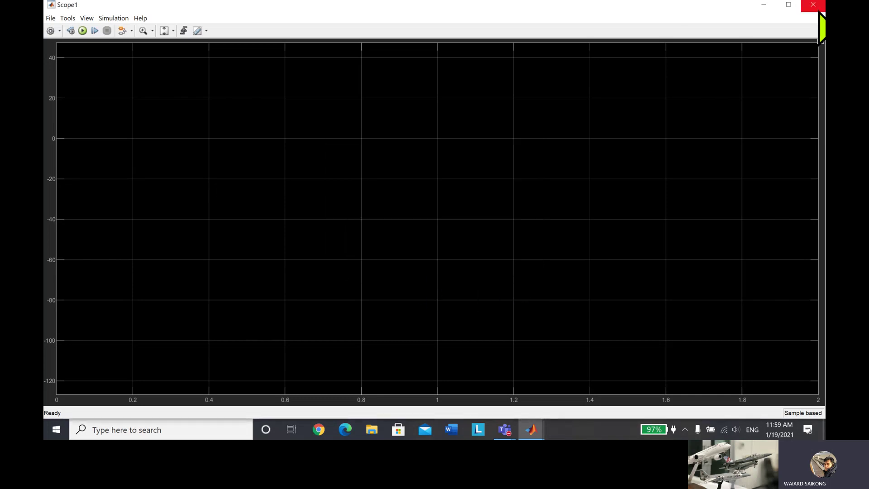
pyautogui.click(813, 6)
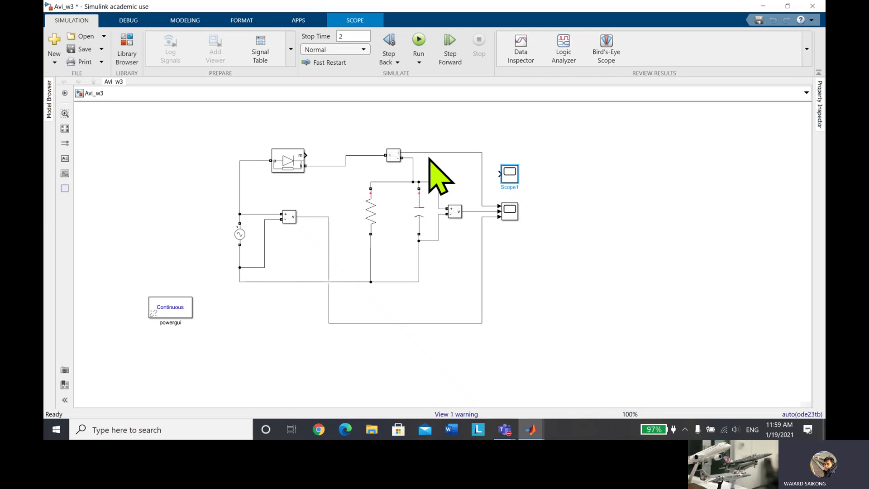
# Step: Delete the current signal line to the original Scope and connect the Current Measurement output to the copied Scope's input
pyautogui.click(482, 172)
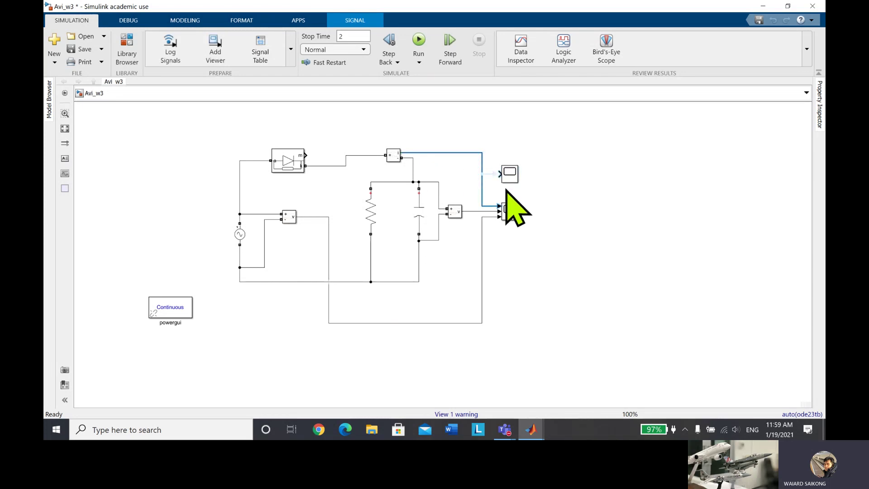
pyautogui.press('Delete')
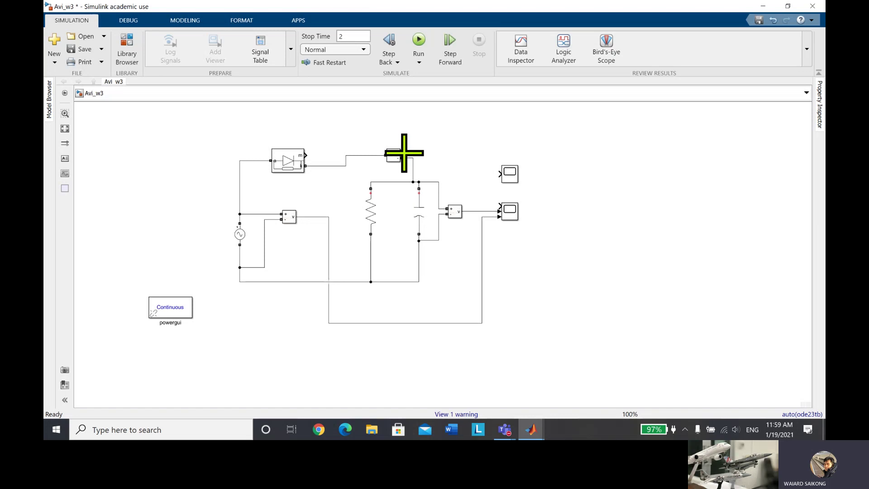
pyautogui.moveTo(401, 152); pyautogui.dragTo(506, 175)
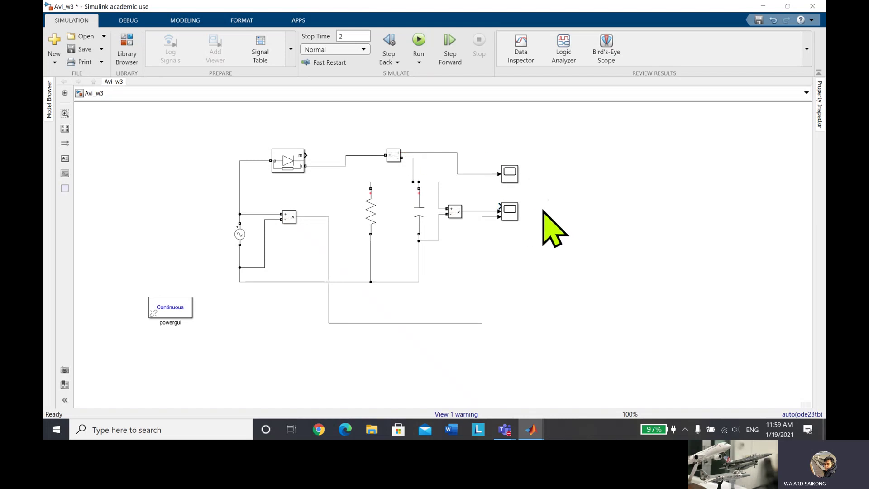
# Step: Set the number of input ports of the original Scope to 2 and close its window
pyautogui.click(511, 210)
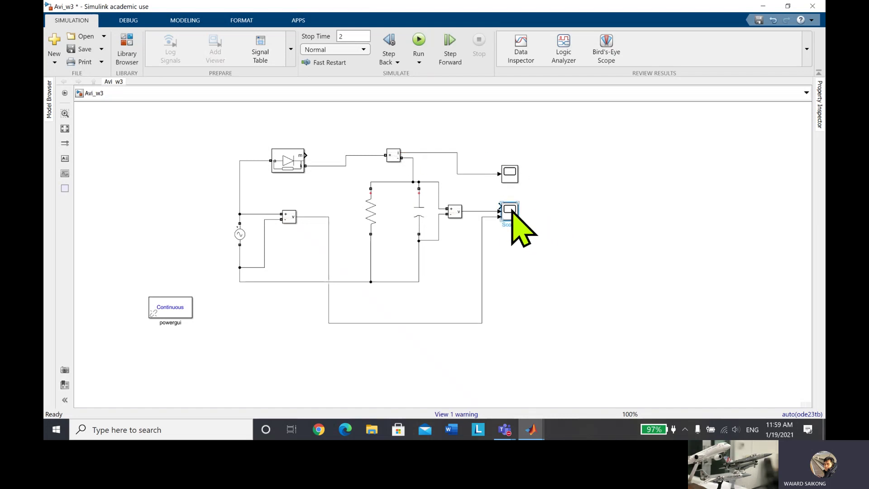
pyautogui.doubleClick(510, 210)
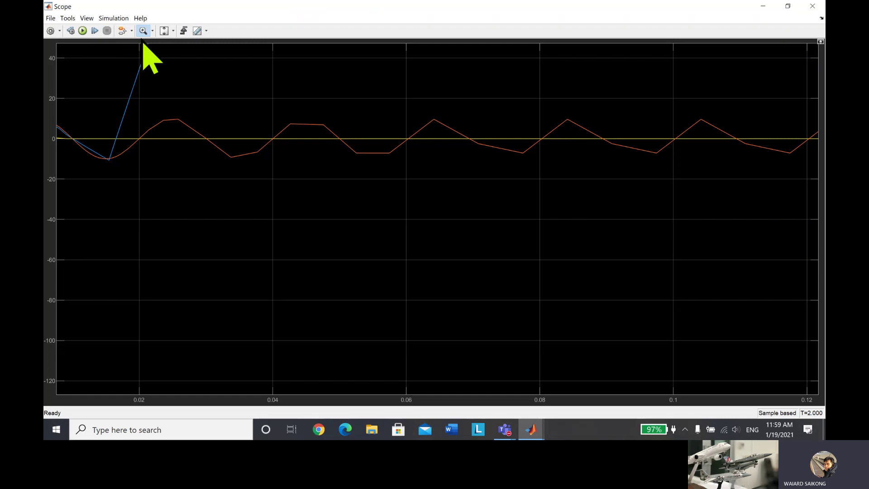
pyautogui.click(50, 30)
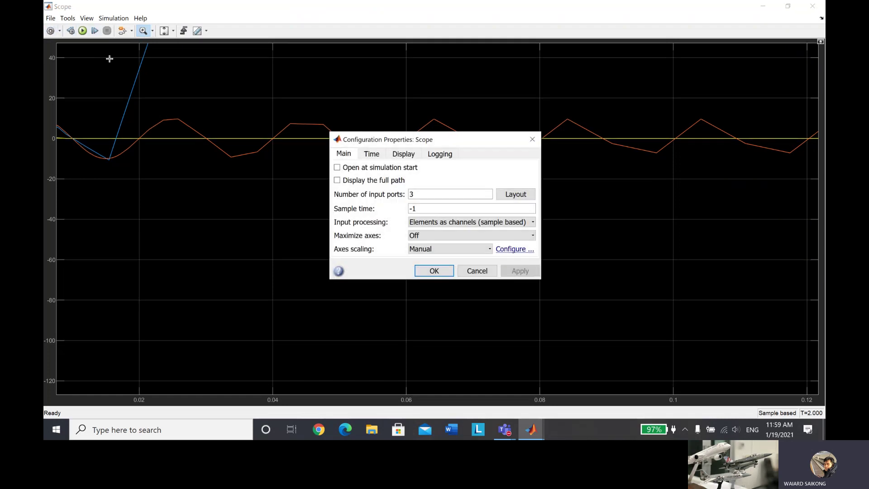
pyautogui.doubleClick(436, 193)
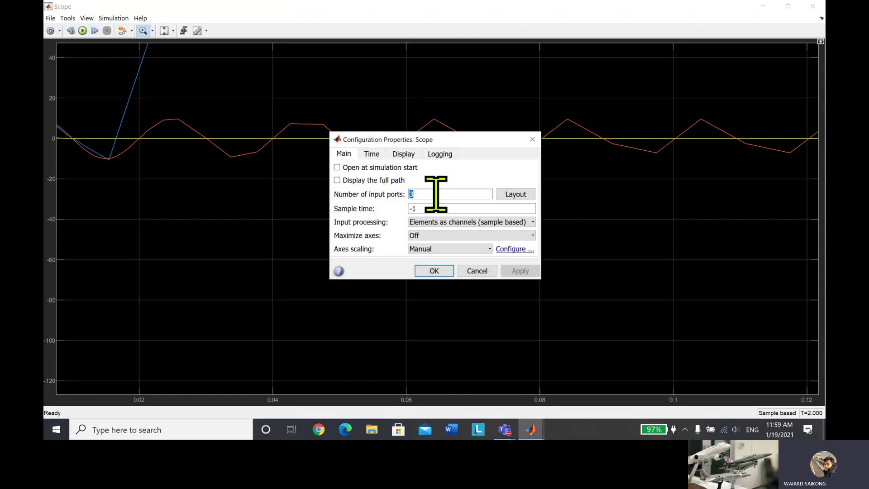
pyautogui.write('2')
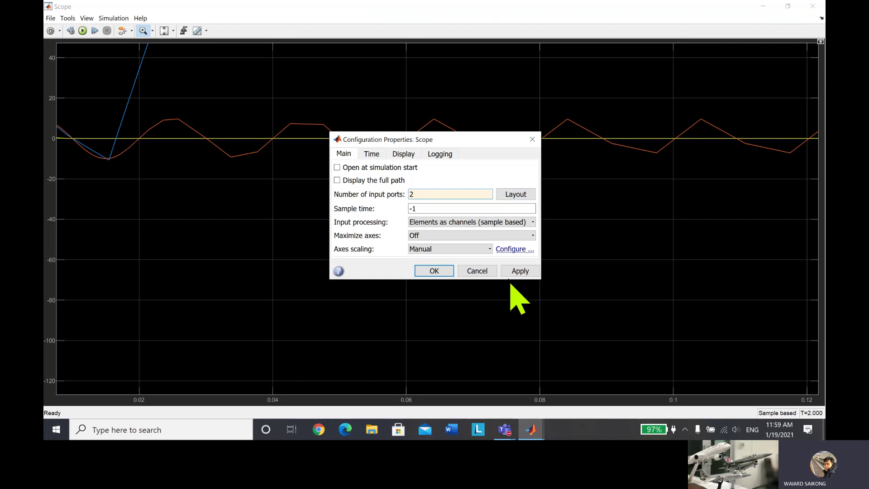
pyautogui.click(519, 270)
pyautogui.click(435, 270)
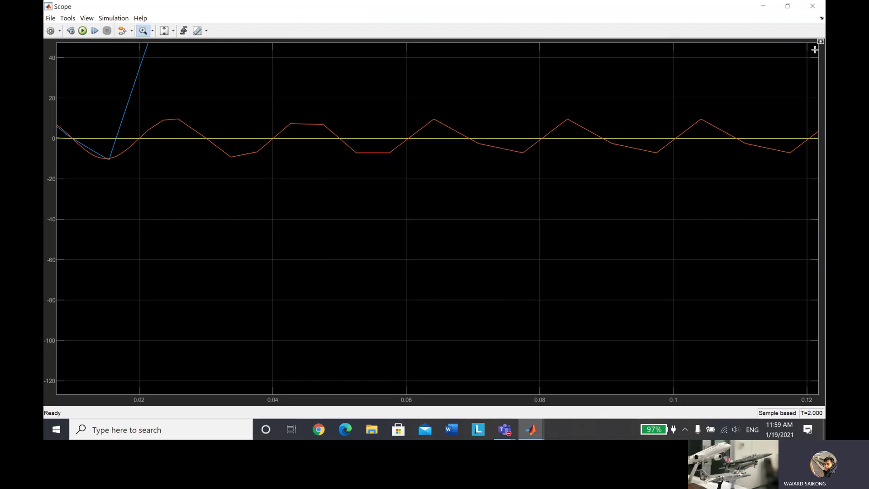
pyautogui.click(812, 6)
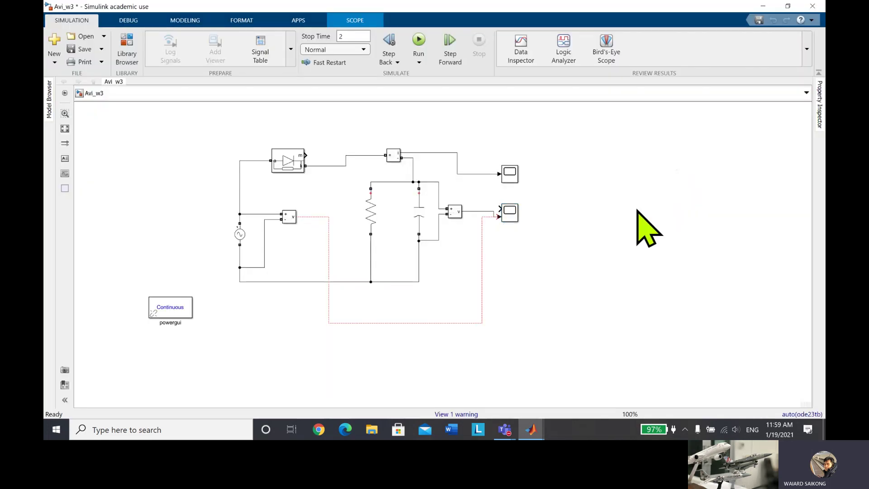
# Step: Connect the load Voltage Measurement to the lower Scope's first input and the source Voltage Measurement line to its second input
pyautogui.click(483, 240)
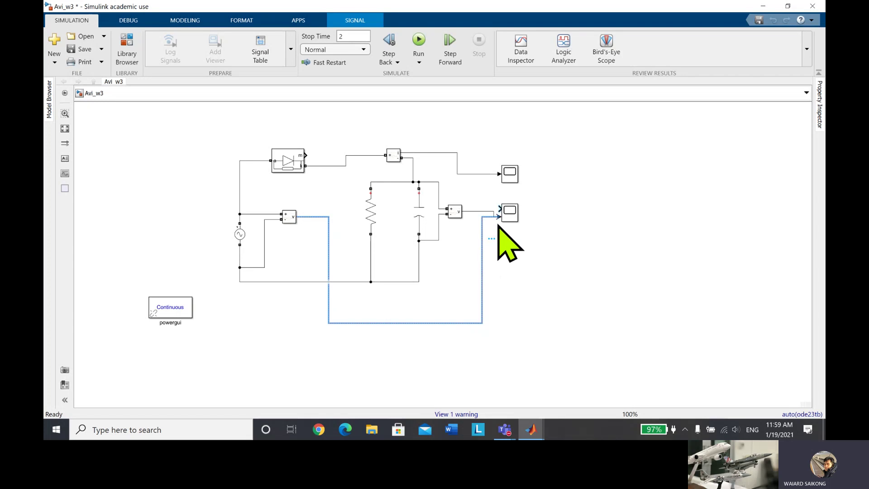
pyautogui.moveTo(497, 217); pyautogui.dragTo(499, 209)
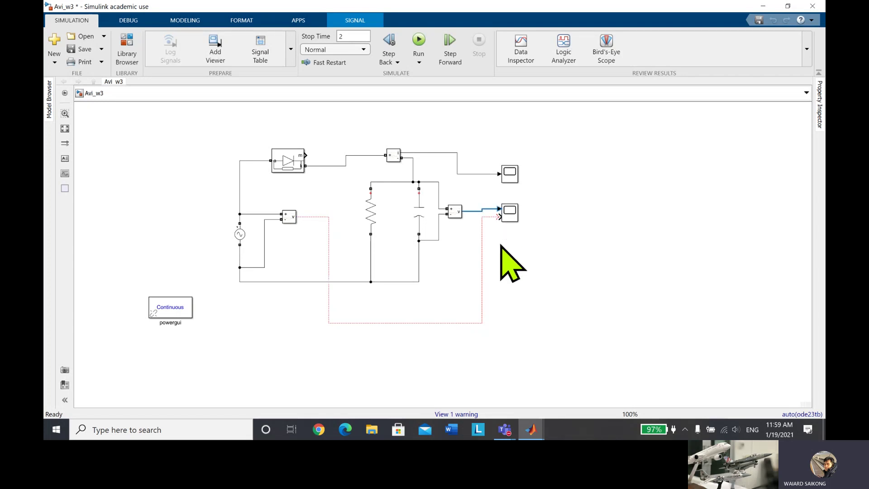
pyautogui.click(490, 216)
pyautogui.moveTo(500, 213); pyautogui.dragTo(502, 217)
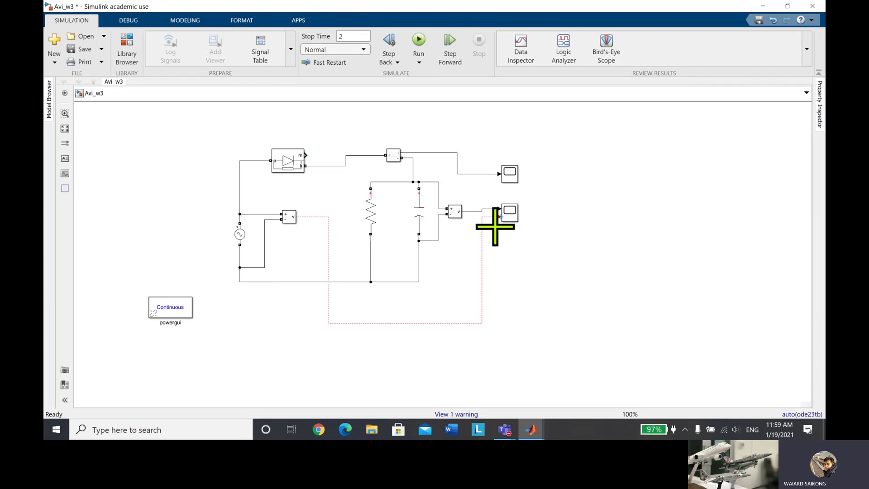
pyautogui.click(495, 226)
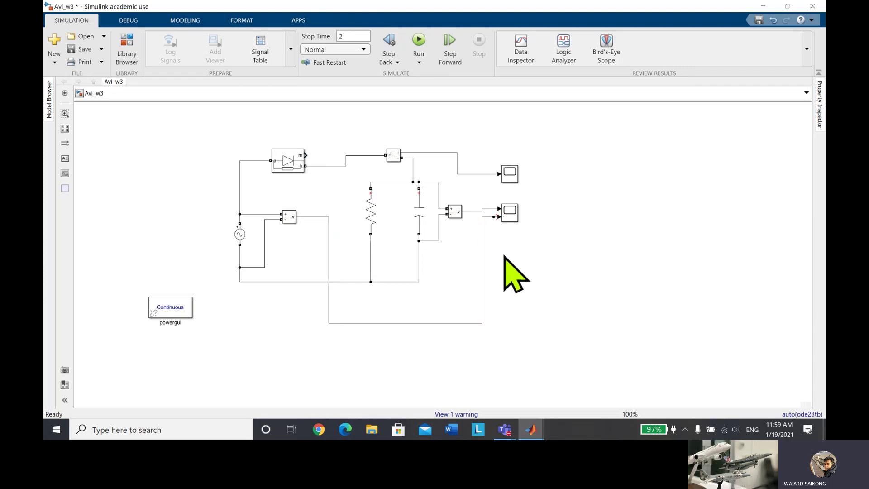
# Step: Shift the two-input Scope outward, then replace the source voltage line to its second input with a new one routed below the circuit
pyautogui.click(512, 219)
pyautogui.moveTo(512, 217); pyautogui.dragTo(467, 229)
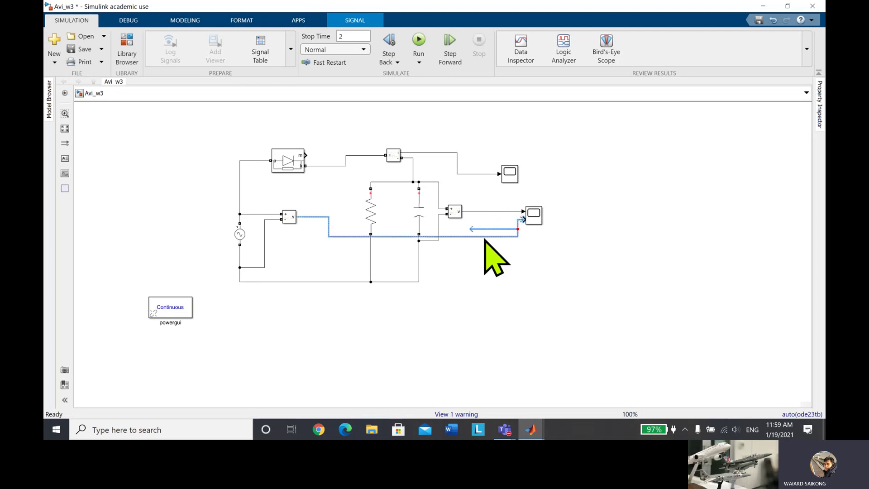
pyautogui.press('Delete')
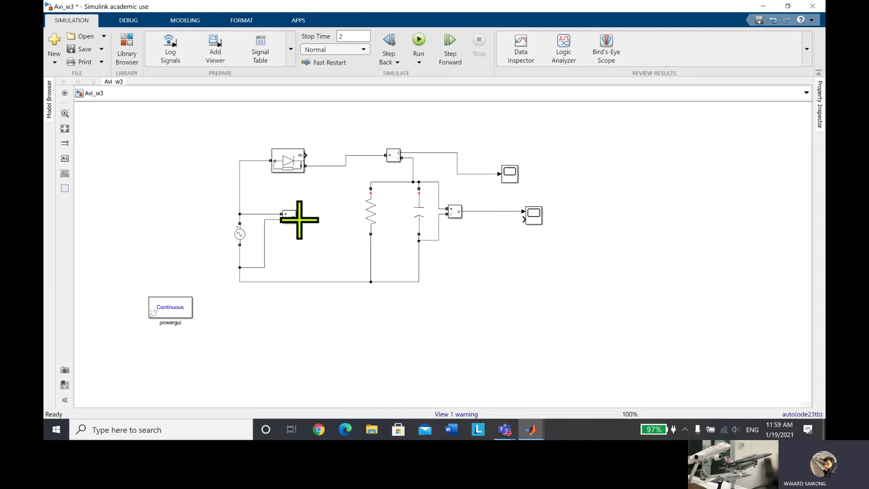
pyautogui.moveTo(299, 218); pyautogui.dragTo(524, 223)
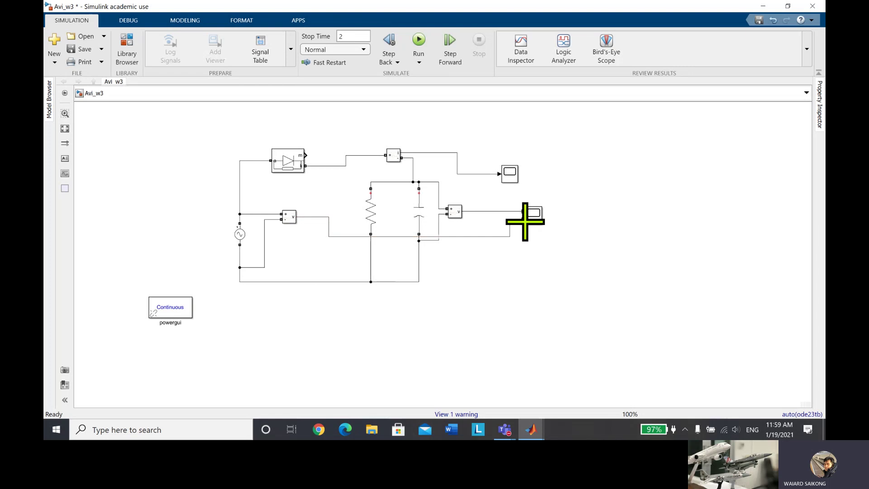
pyautogui.click(482, 238)
pyautogui.moveTo(483, 237); pyautogui.dragTo(478, 319)
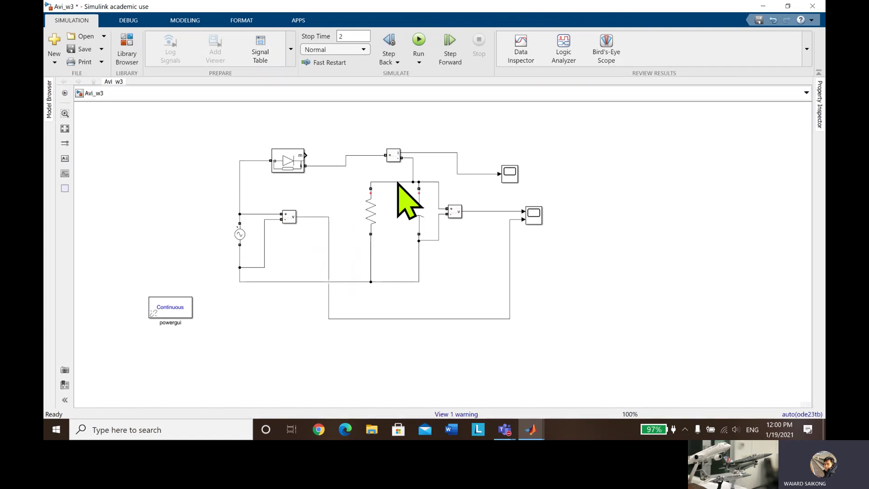
# Step: Raise the wire joining the resistor and capacitor tops toward the Current Measurement block and try to tidy its junction at the capacitor
pyautogui.moveTo(398, 182); pyautogui.dragTo(429, 168)
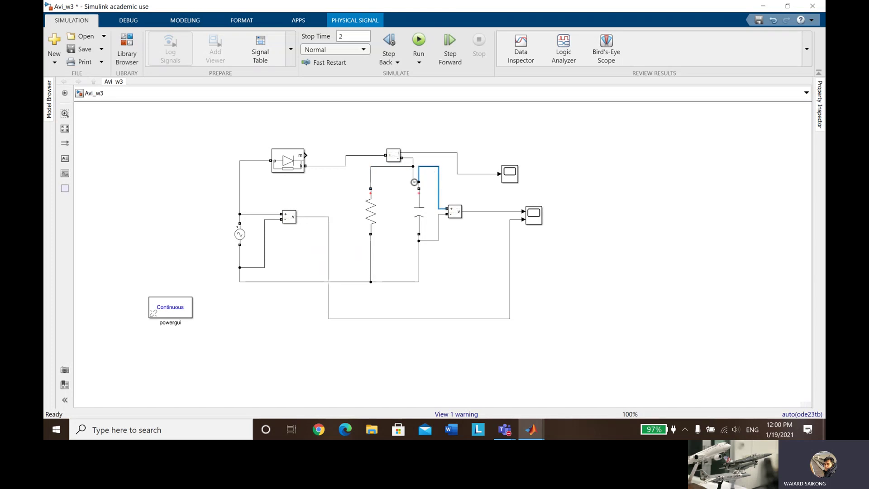
pyautogui.moveTo(415, 182); pyautogui.dragTo(419, 179)
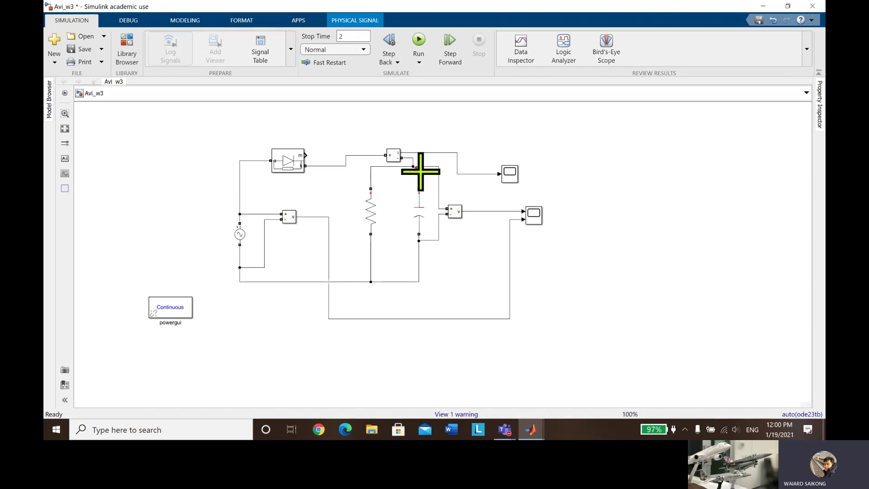
pyautogui.click(421, 171)
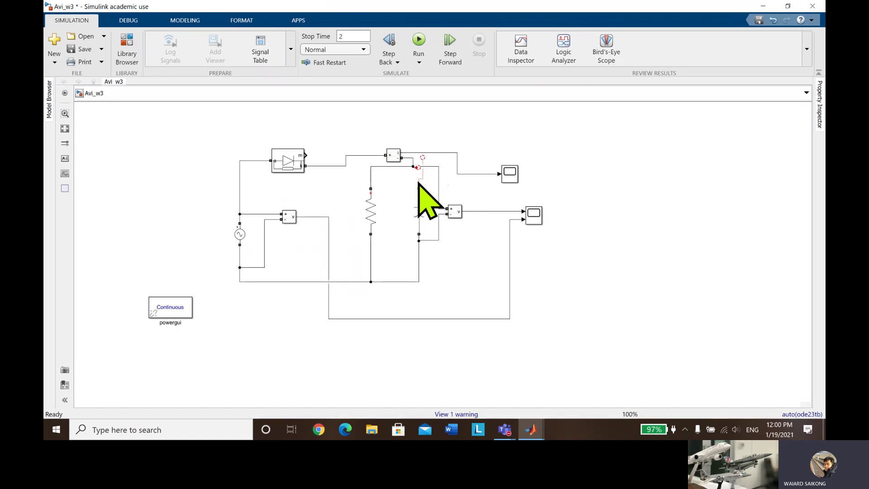
pyautogui.click(417, 169)
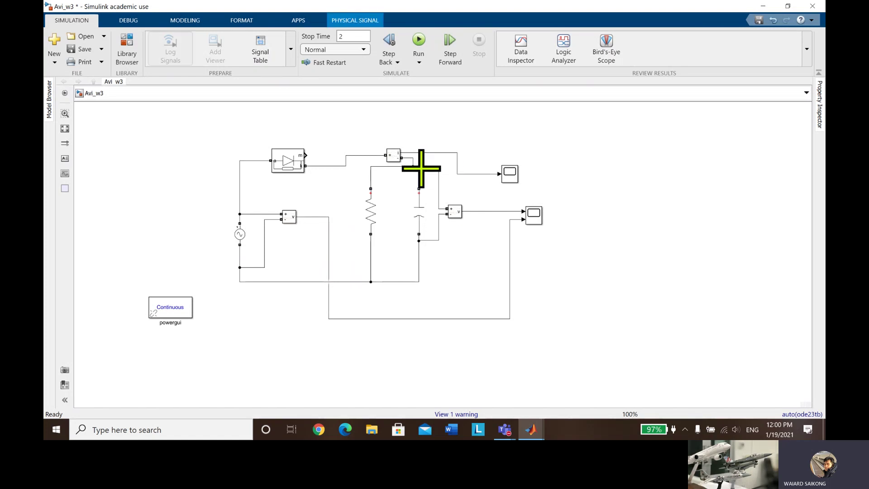
pyautogui.click(418, 171)
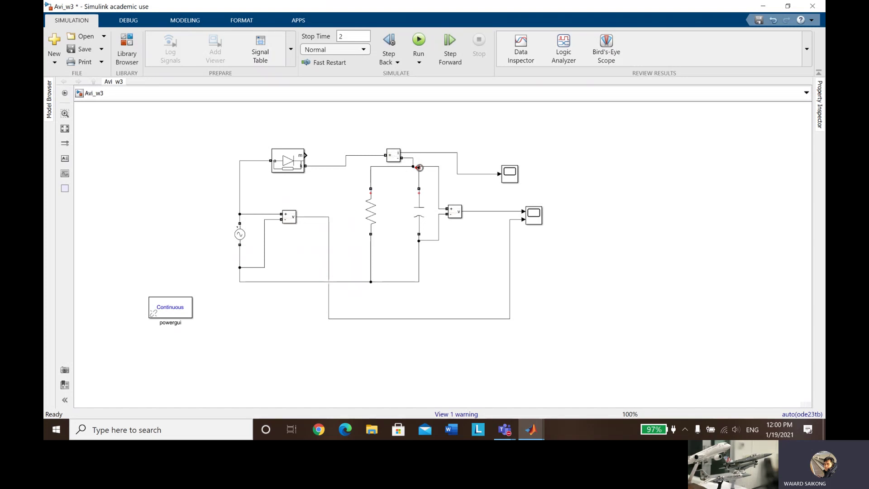
# Step: Delete the tangled wires above the capacitor and rewire its upper terminal to the resistor node and the load Voltage Measurement's positive input
pyautogui.click(435, 171)
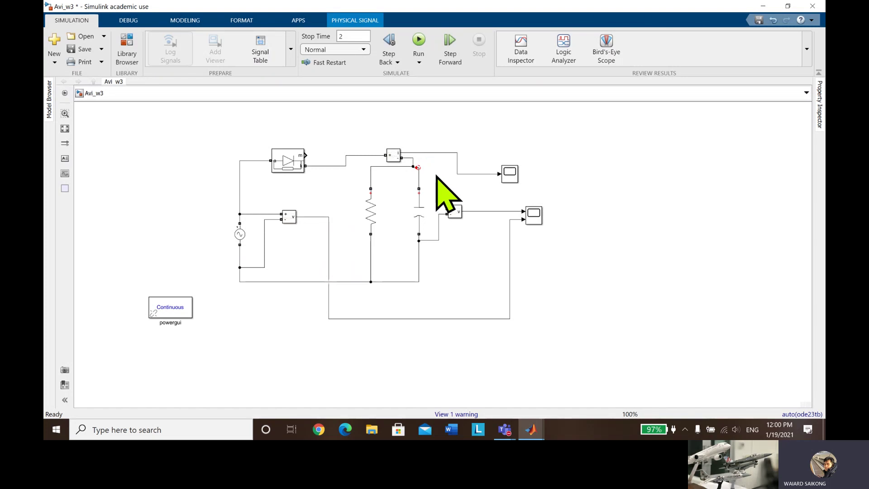
pyautogui.click(436, 175)
pyautogui.click(419, 174)
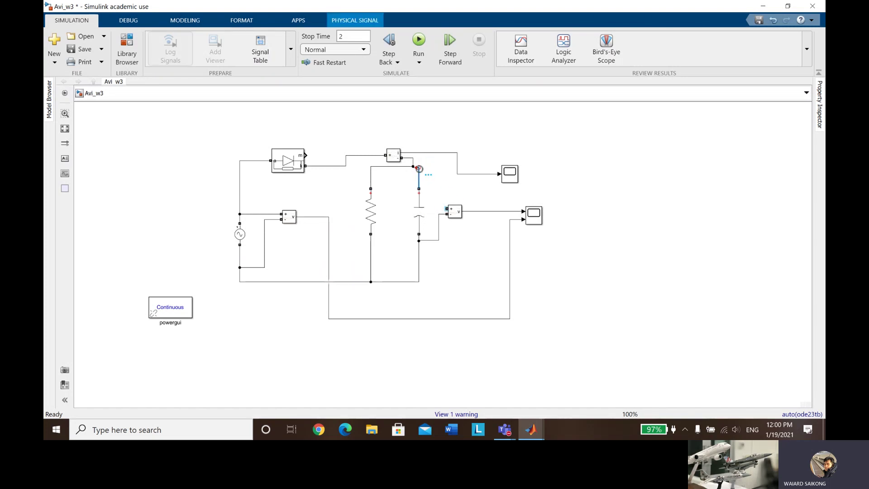
pyautogui.click(422, 181)
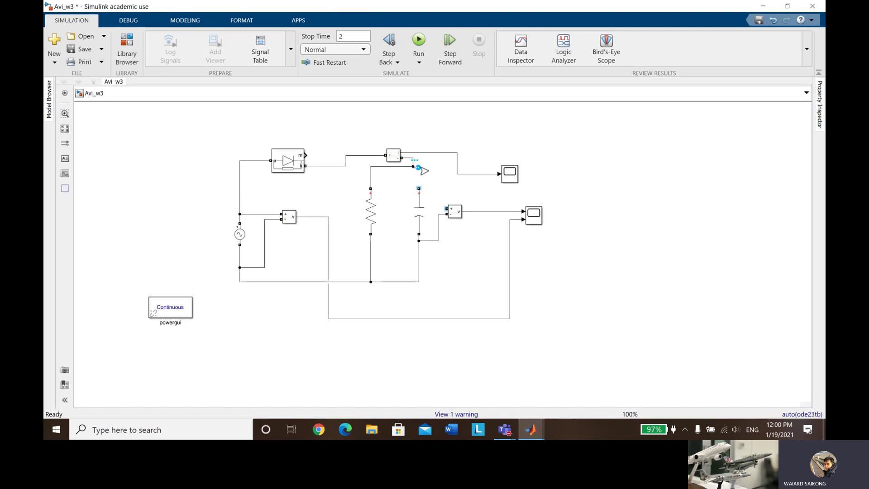
pyautogui.click(431, 194)
pyautogui.moveTo(419, 188); pyautogui.dragTo(413, 166)
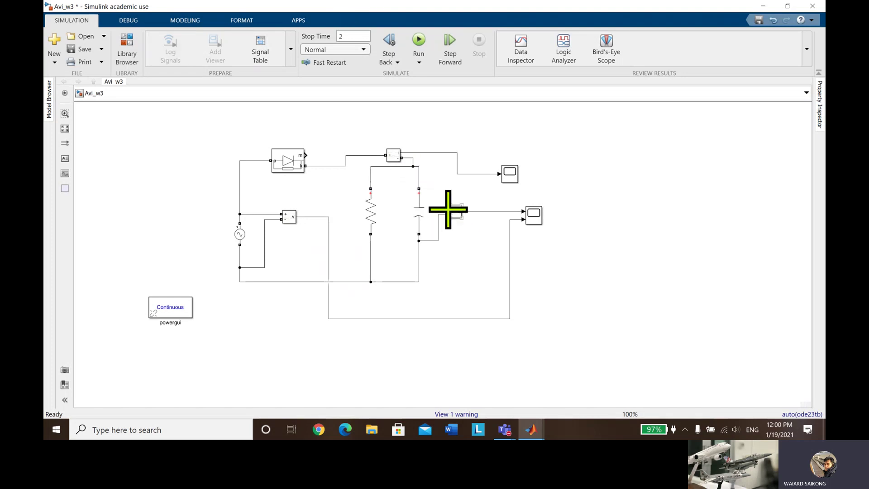
pyautogui.moveTo(448, 209); pyautogui.dragTo(420, 175)
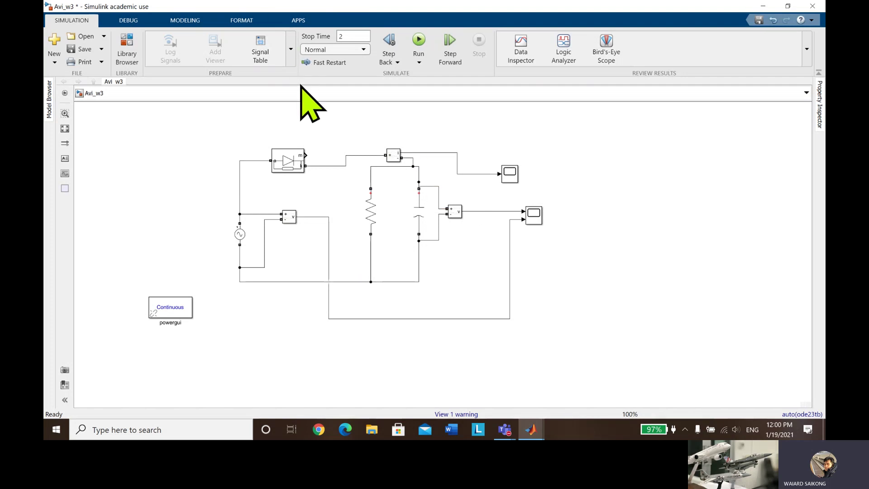
# Step: Set the capacitance of the capacitor branch to 1e-6 F
pyautogui.click(421, 216)
pyautogui.doubleClick(422, 215)
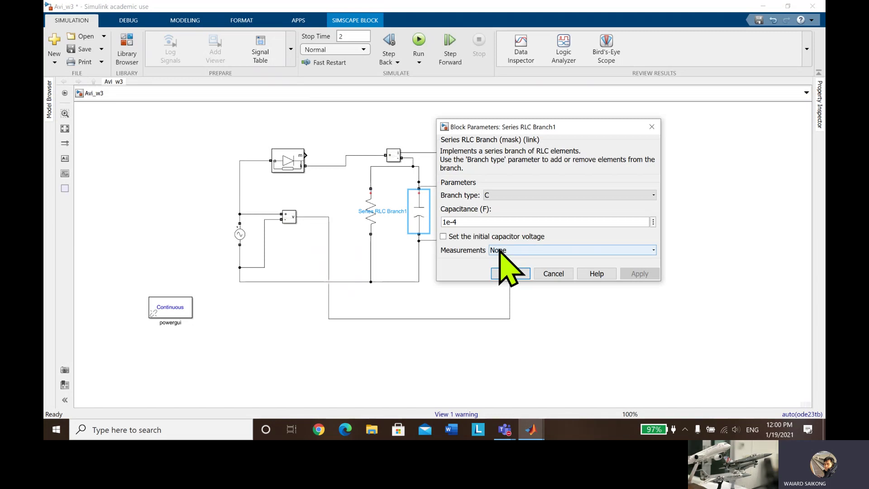
pyautogui.click(473, 221)
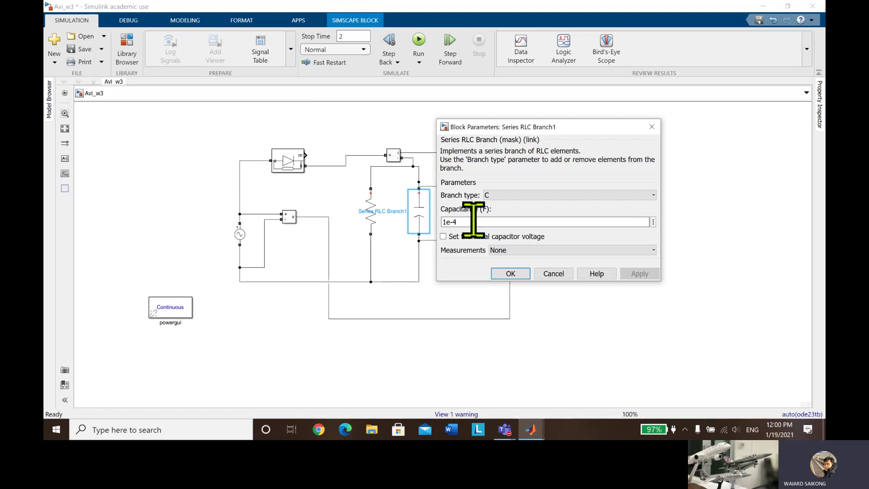
pyautogui.press('BackSpace')
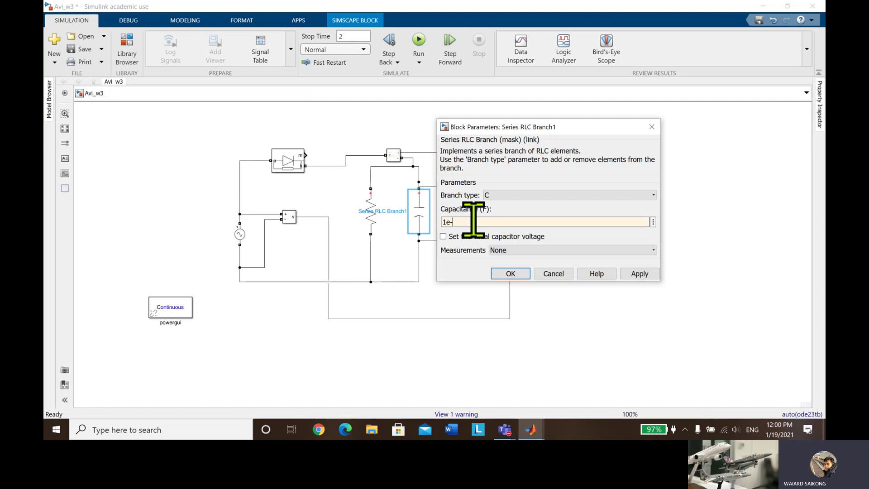
pyautogui.write('6')
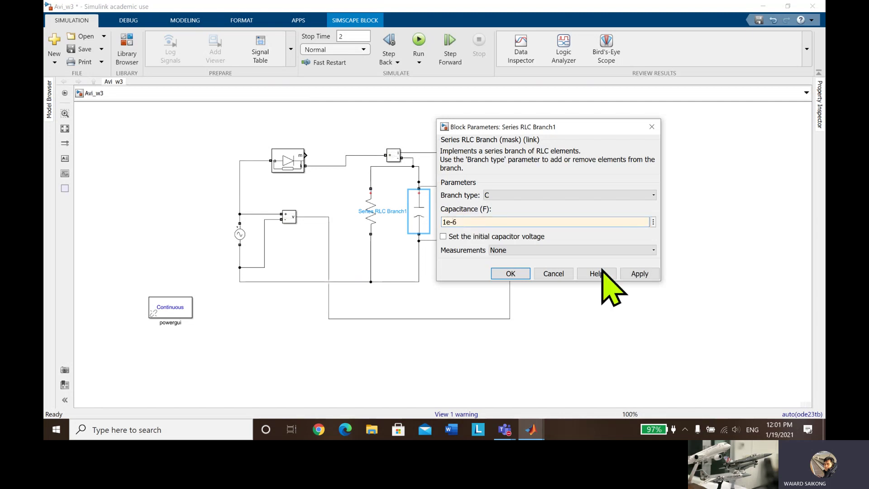
pyautogui.click(638, 273)
pyautogui.click(510, 273)
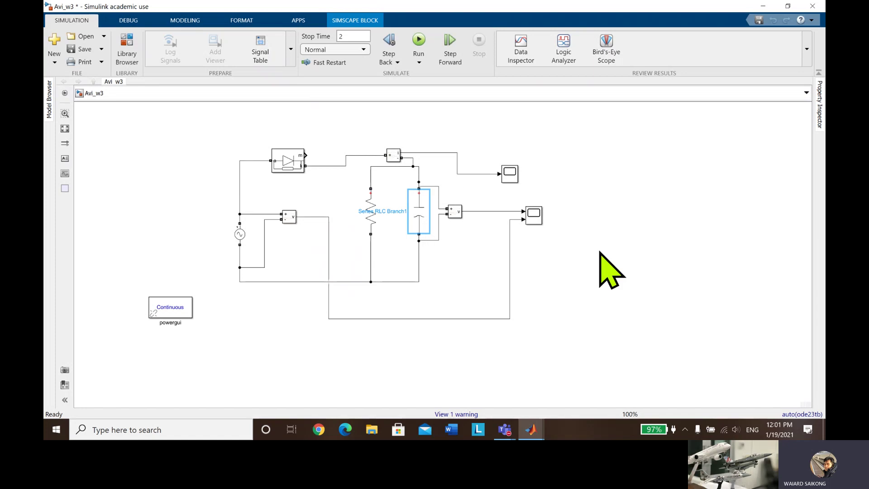
# Step: Set the AC Voltage Source's peak amplitude to 2 V
pyautogui.doubleClick(238, 234)
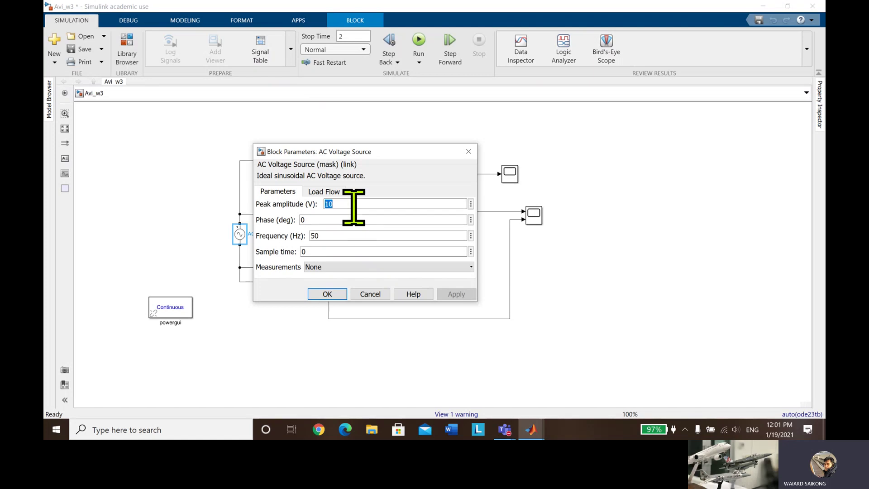
pyautogui.write('2')
pyautogui.click(457, 294)
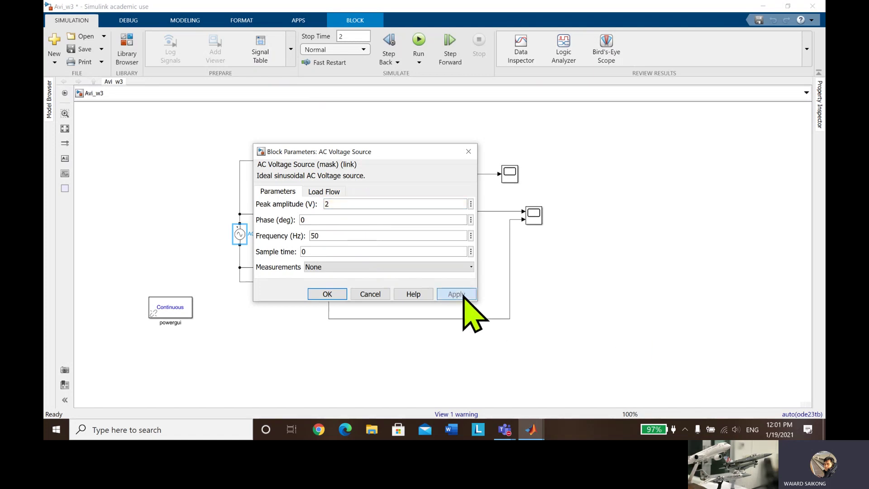
pyautogui.click(329, 294)
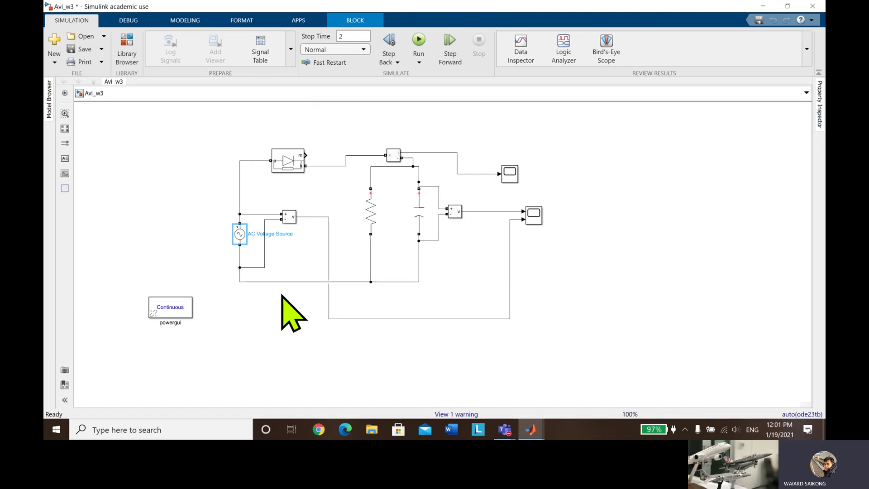
# Step: Check the Diode block's parameters, including its forward voltage, and close the dialog
pyautogui.click(217, 221)
pyautogui.doubleClick(295, 156)
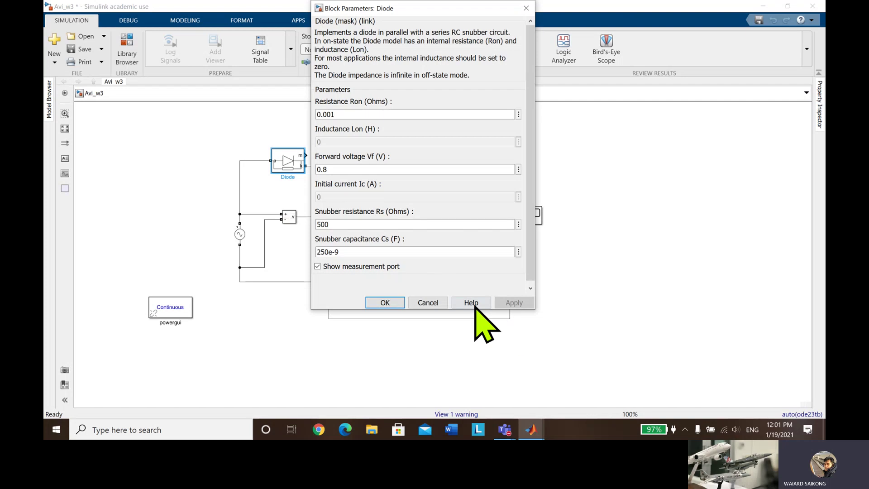
pyautogui.click(382, 302)
pyautogui.click(290, 308)
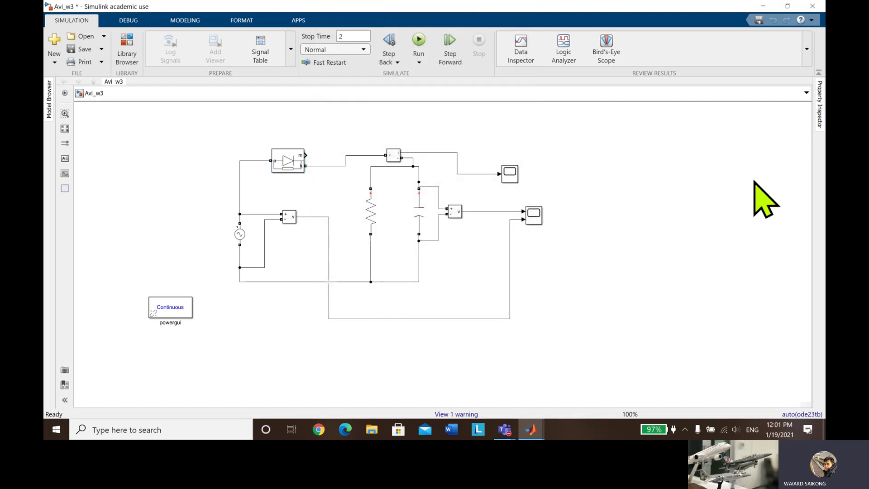
# Step: Set the solver's relative tolerance to 1e-6 in the model's configuration parameters and apply it
pyautogui.click(810, 415)
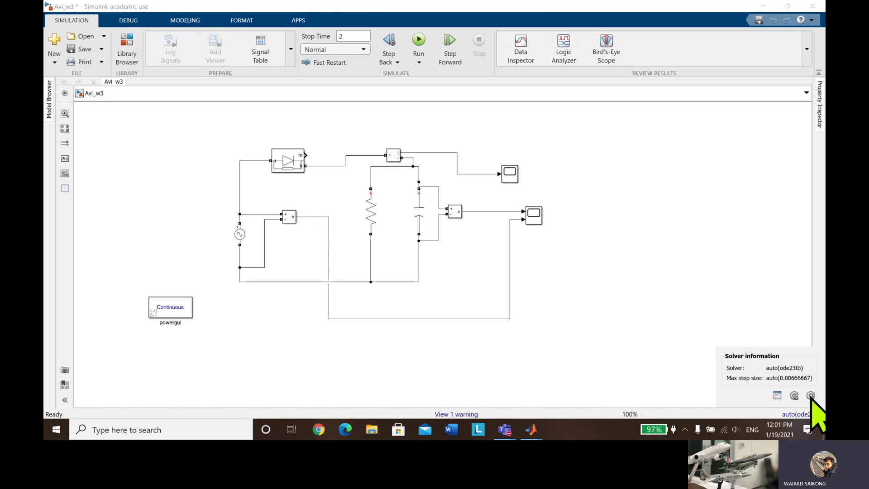
pyautogui.click(810, 396)
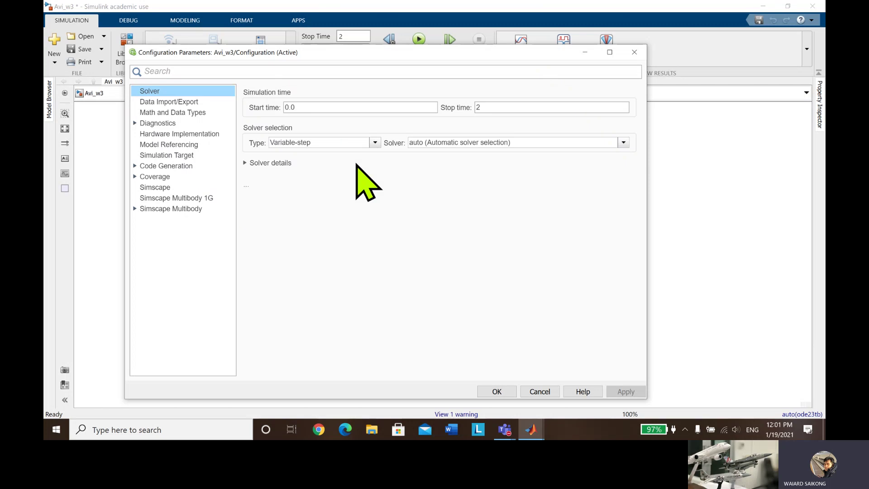
pyautogui.click(244, 163)
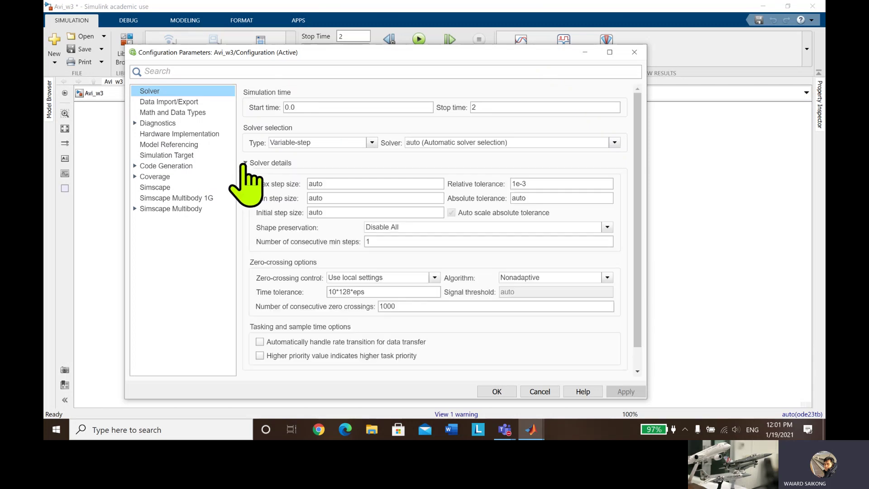
pyautogui.doubleClick(542, 184)
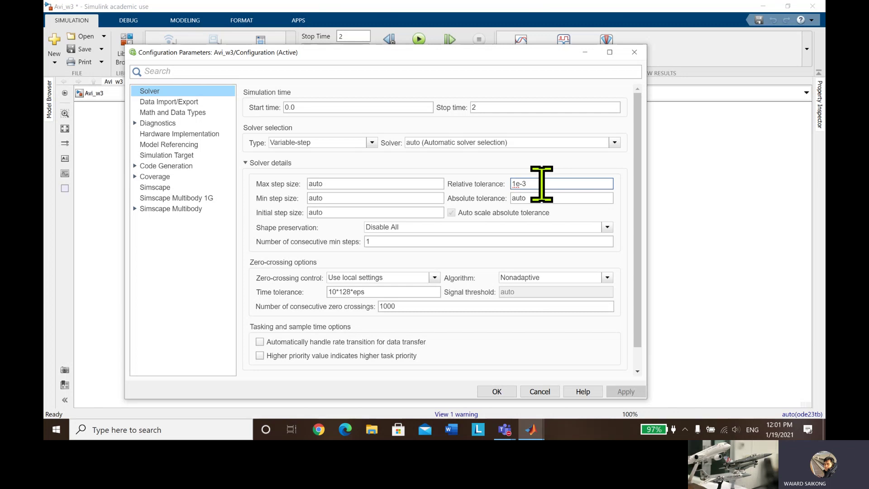
pyautogui.press('BackSpace')
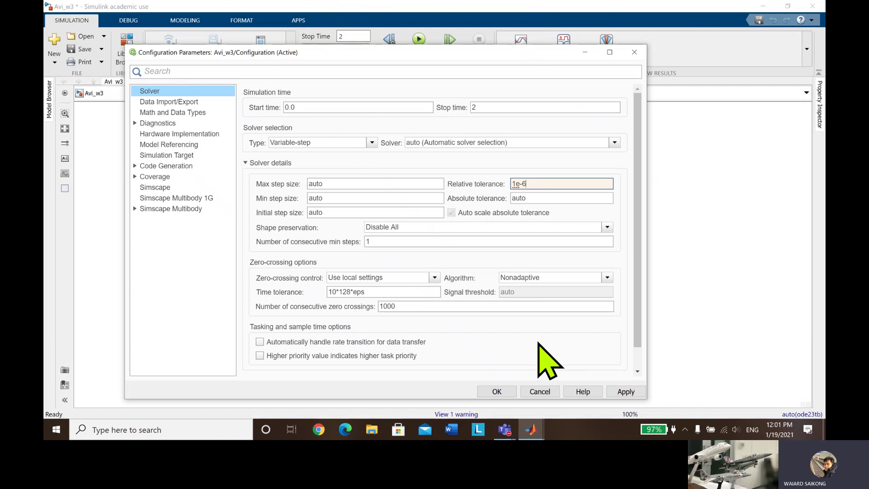
pyautogui.click(623, 390)
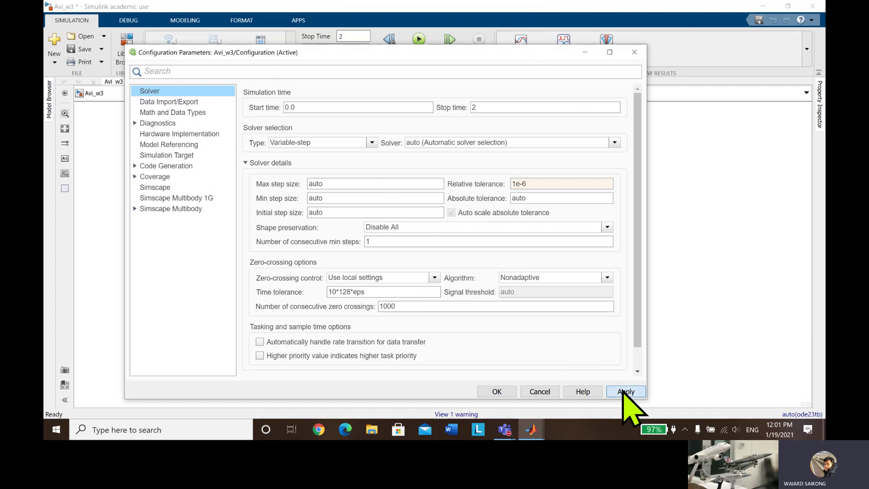
pyautogui.click(497, 392)
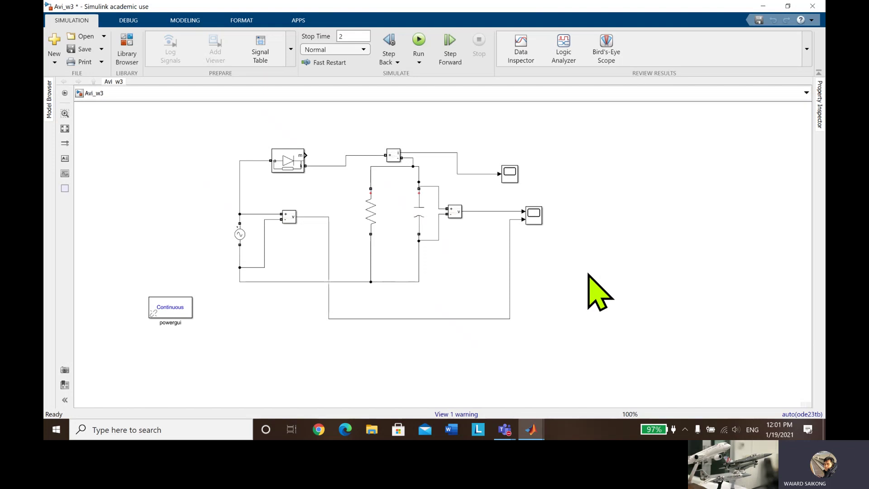
# Step: Save and run the model, then inspect the first 0.3 s of source and load voltages on the two-input scope, scaled to fit
pyautogui.click(75, 49)
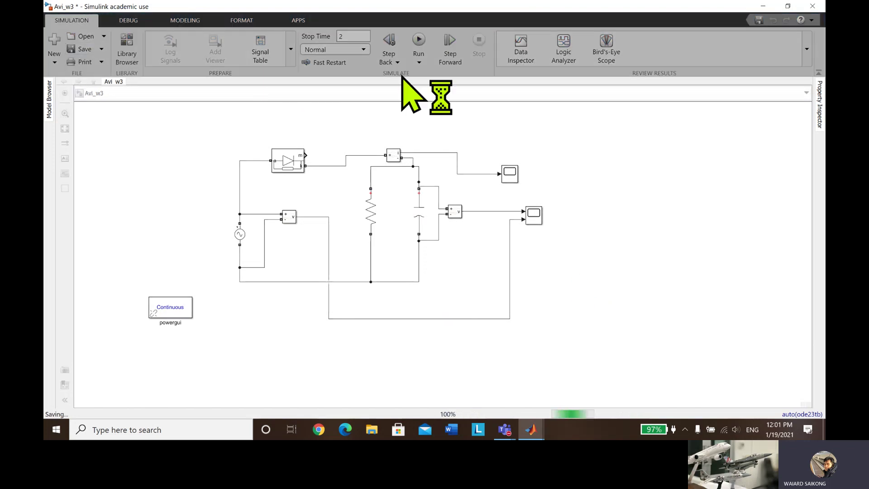
pyautogui.click(419, 42)
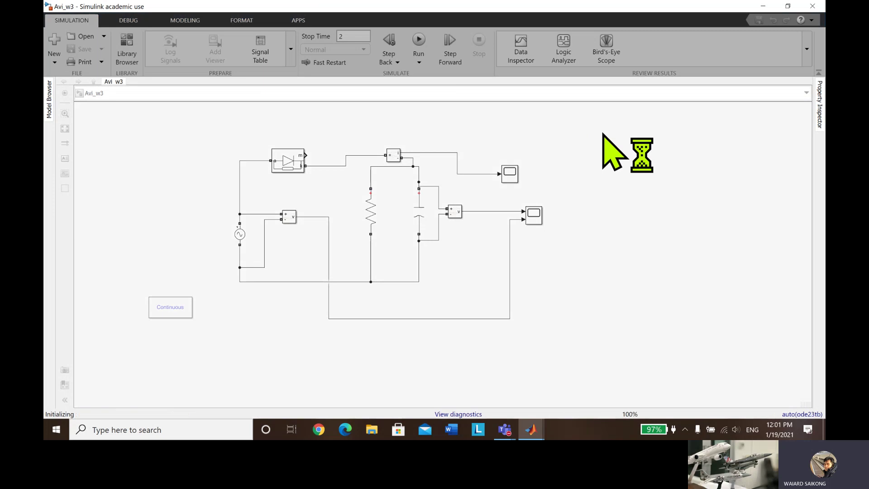
pyautogui.doubleClick(534, 214)
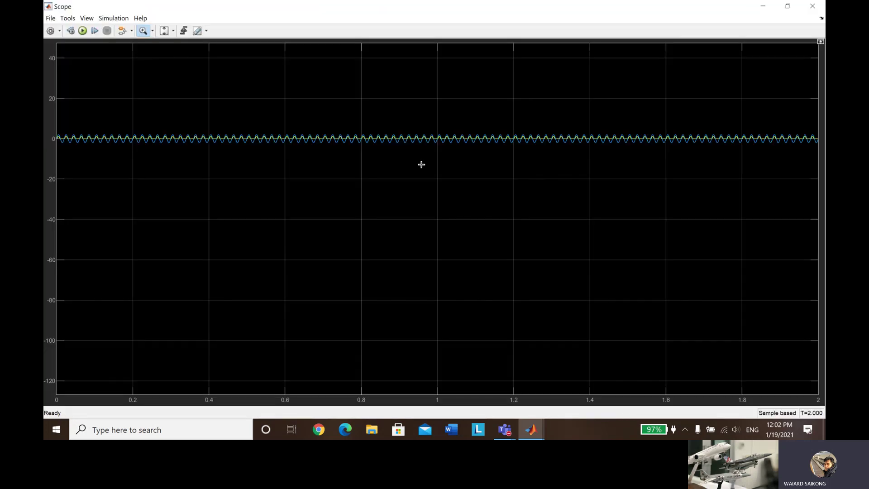
pyautogui.click(165, 31)
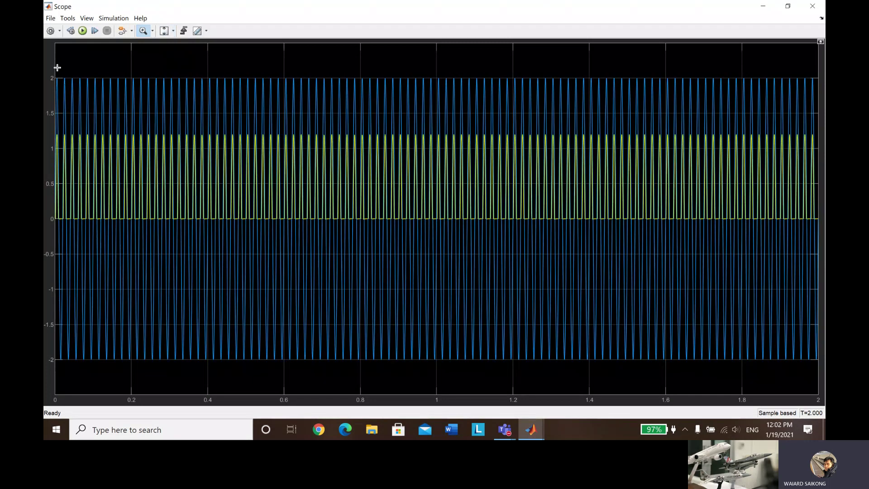
pyautogui.moveTo(109, 136); pyautogui.dragTo(181, 256)
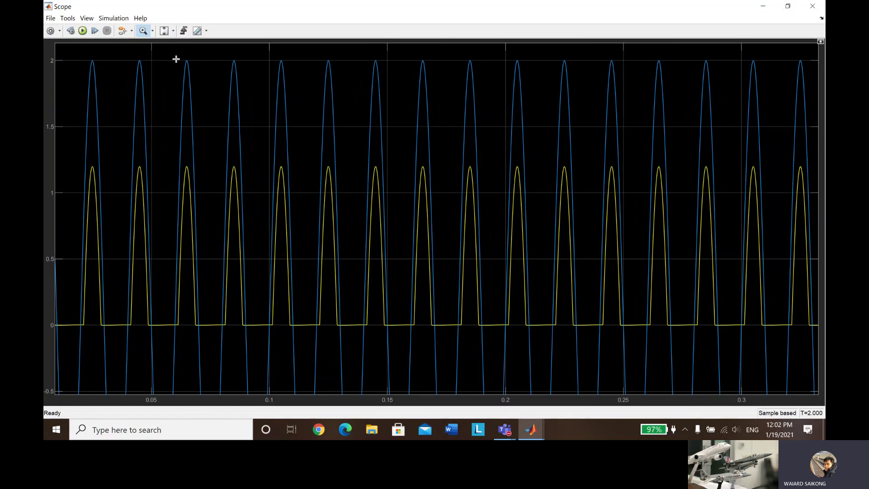
pyautogui.click(164, 31)
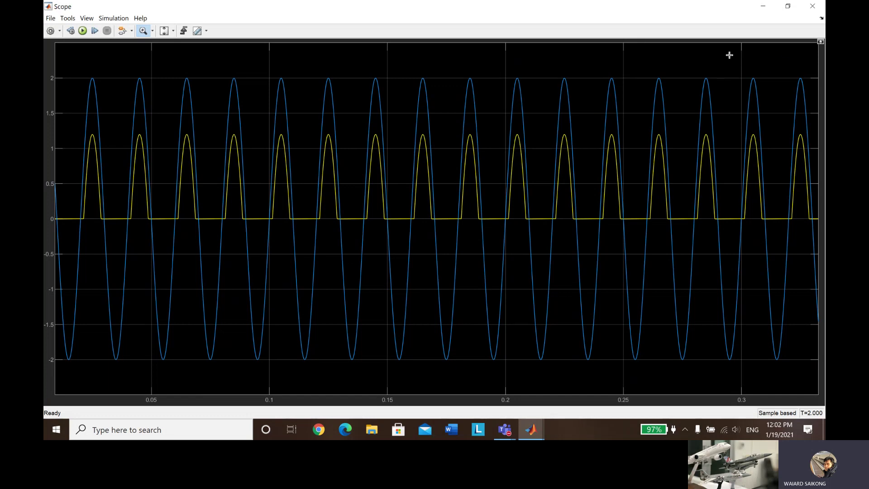
pyautogui.click(812, 5)
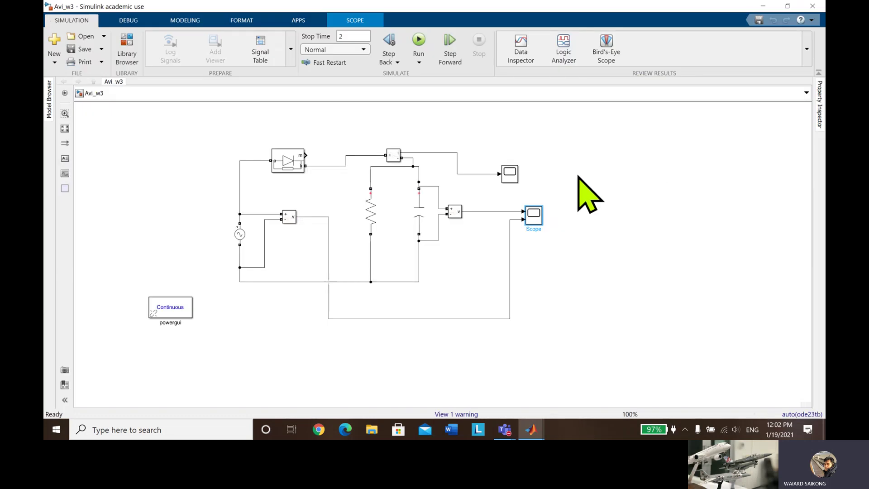
# Step: Examine a single current pulse between about 0.04 and 0.06 s on the current scope, scaled to fit, and close the scope
pyautogui.doubleClick(509, 174)
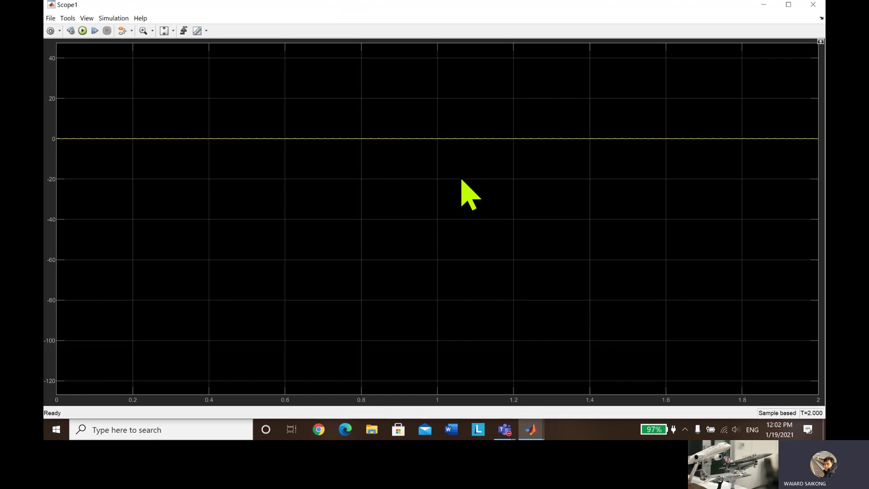
pyautogui.click(144, 31)
pyautogui.moveTo(115, 176); pyautogui.dragTo(120, 180)
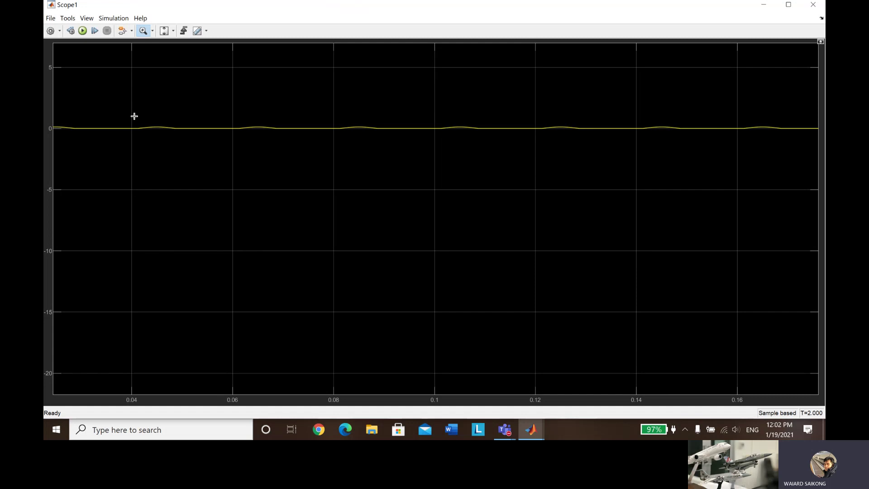
pyautogui.moveTo(131, 89); pyautogui.dragTo(226, 200)
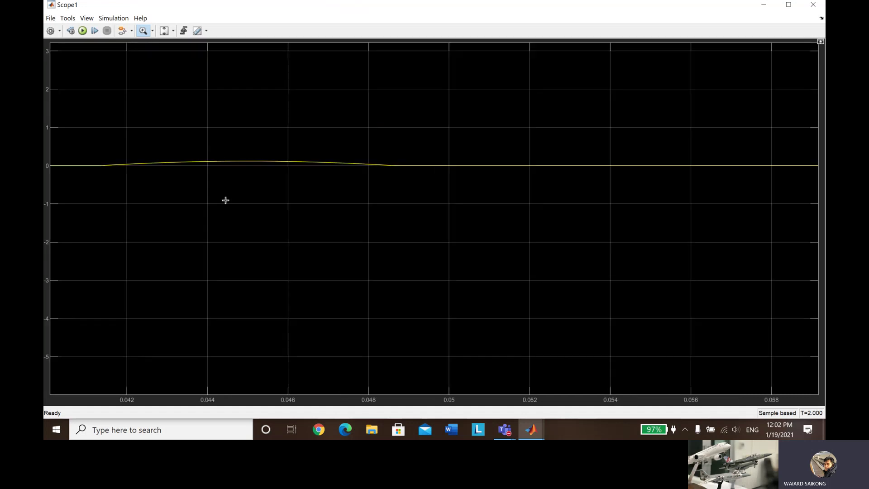
pyautogui.click(164, 31)
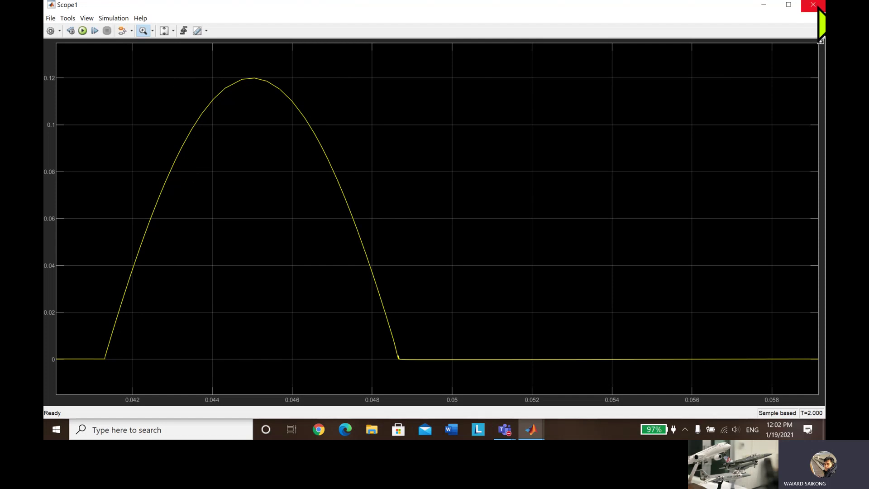
pyautogui.click(814, 6)
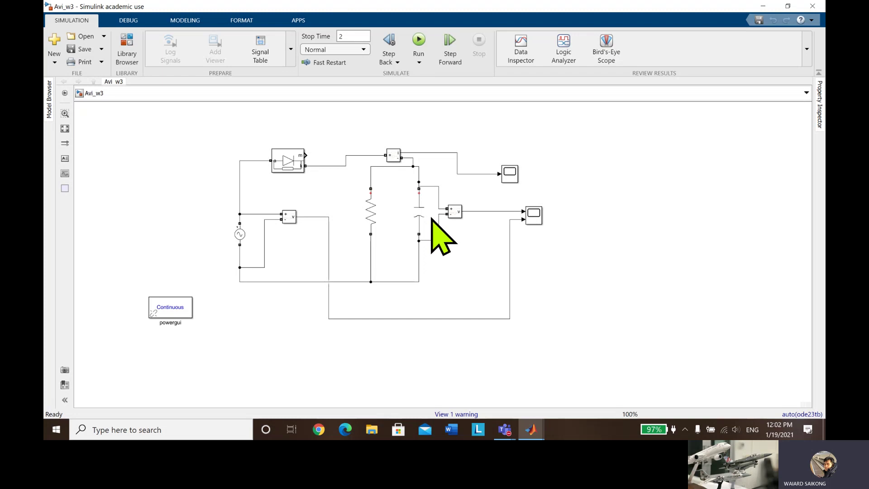
# Step: Set the capacitance of the capacitor branch to 1e-3 F
pyautogui.click(417, 212)
pyautogui.doubleClick(417, 211)
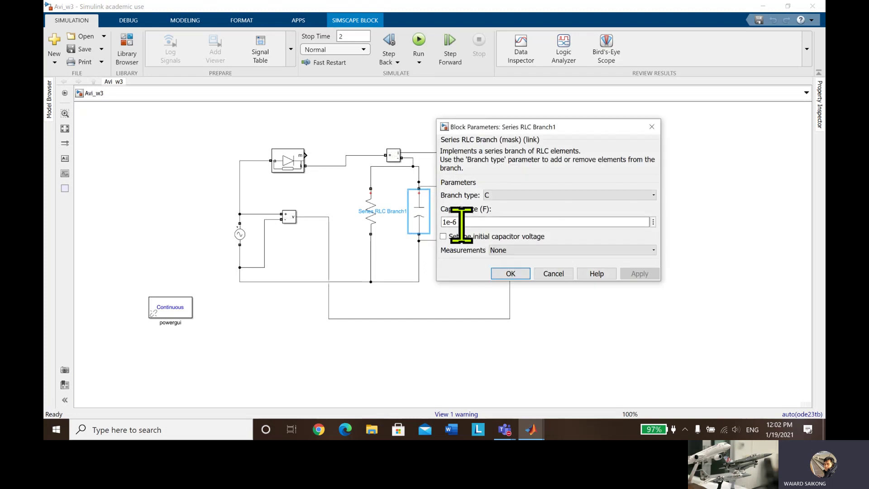
pyautogui.doubleClick(448, 221)
pyautogui.click(468, 221)
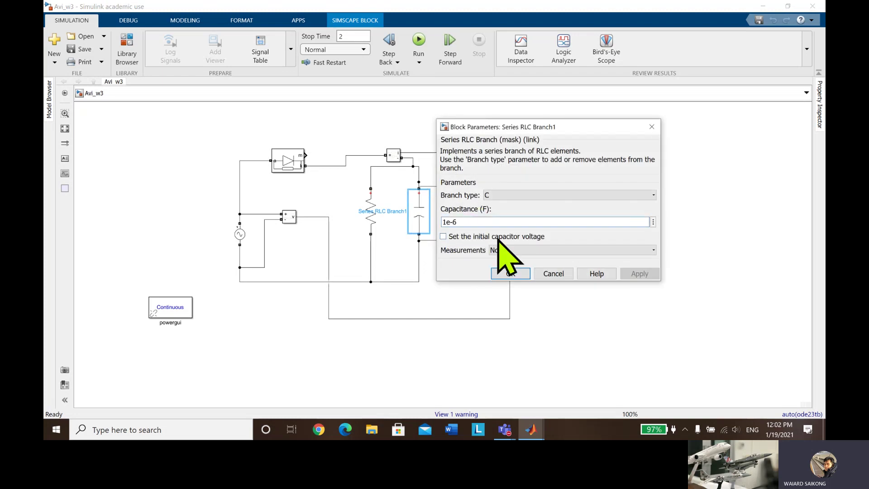
pyautogui.press('BackSpace')
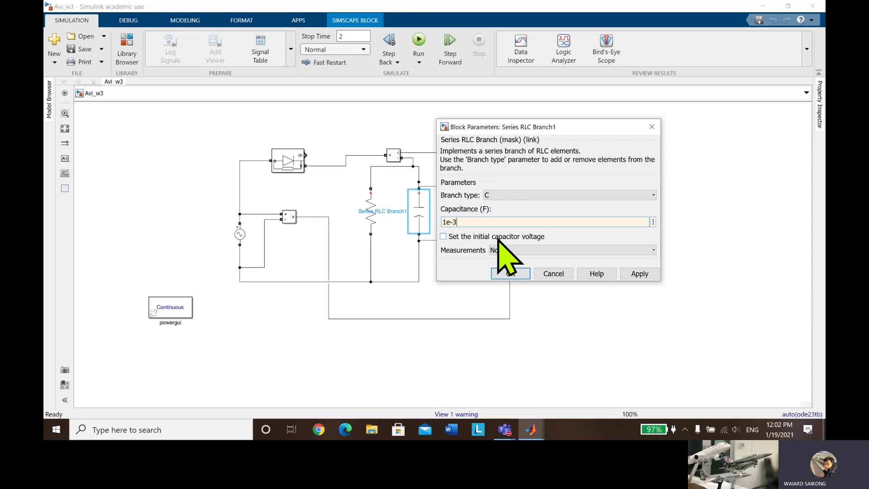
pyautogui.click(632, 274)
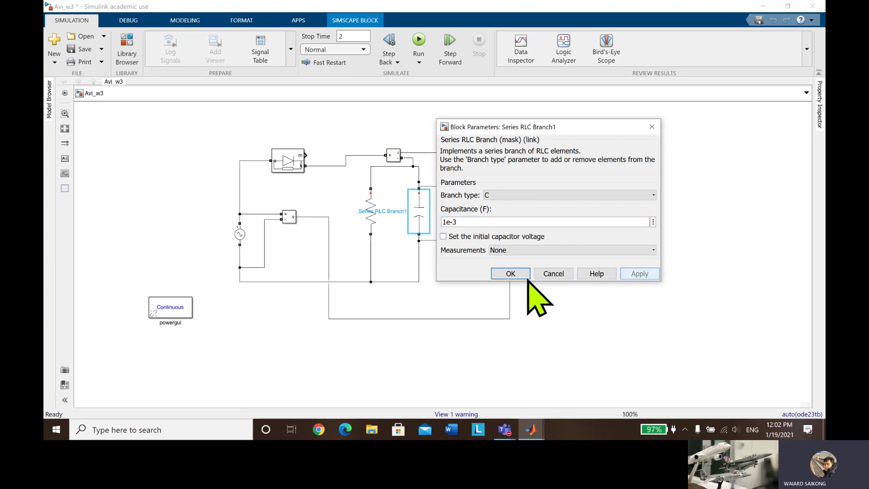
pyautogui.click(514, 273)
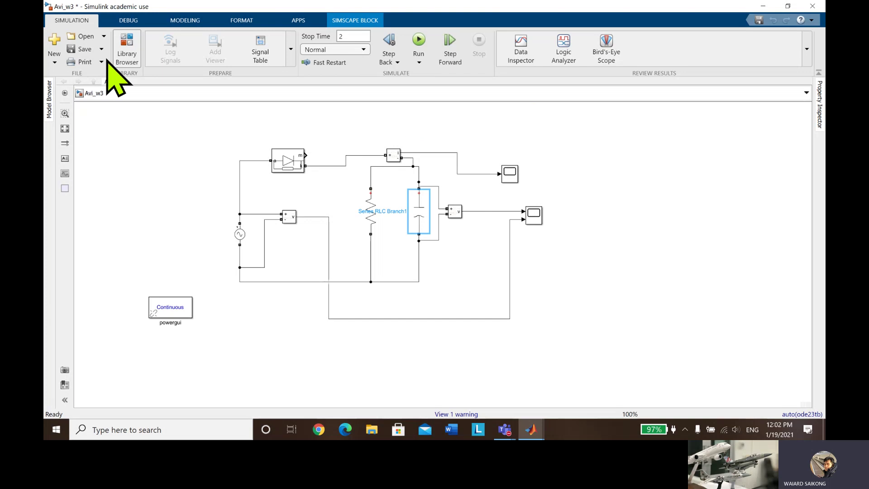
# Step: Save and rerun the model with the new capacitance, and inspect the early voltage cycles up to about 0.37 s, scaled to fit
pyautogui.click(72, 49)
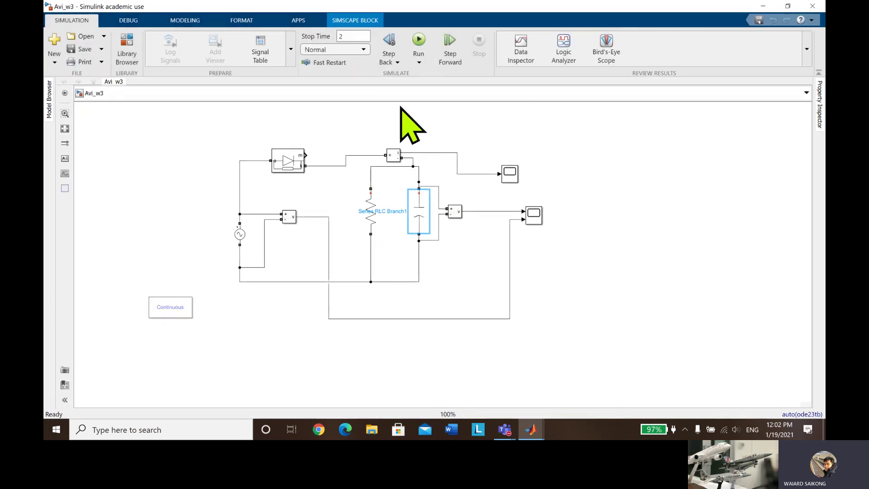
pyautogui.click(417, 39)
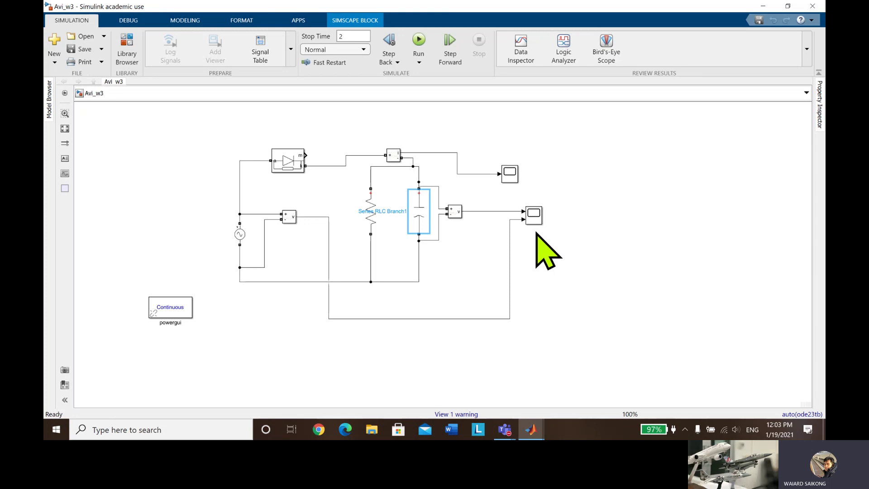
pyautogui.doubleClick(532, 216)
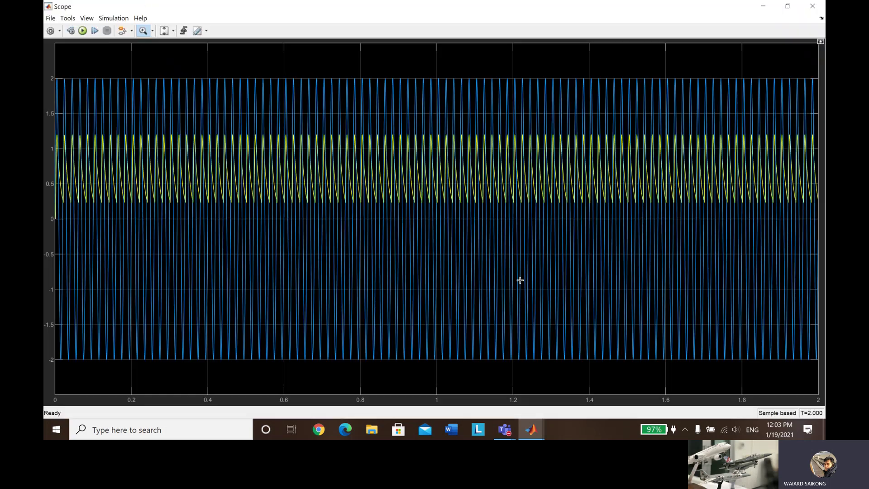
pyautogui.moveTo(56, 122); pyautogui.dragTo(198, 213)
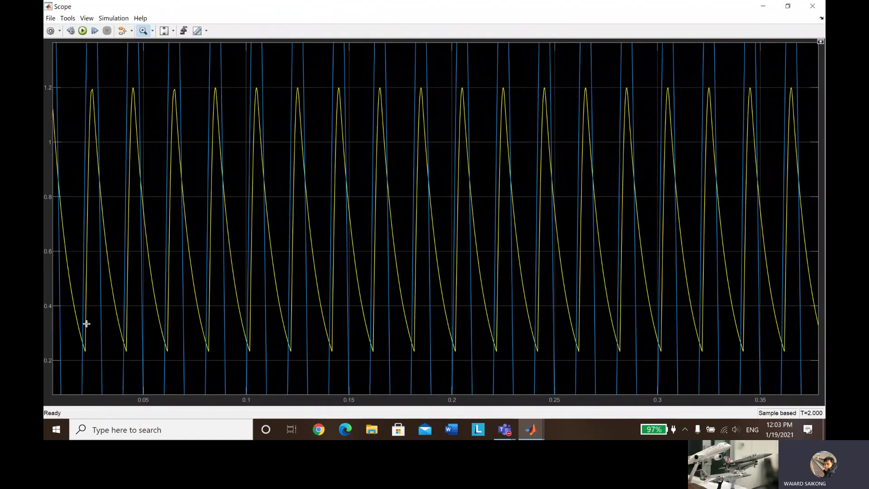
pyautogui.click(164, 31)
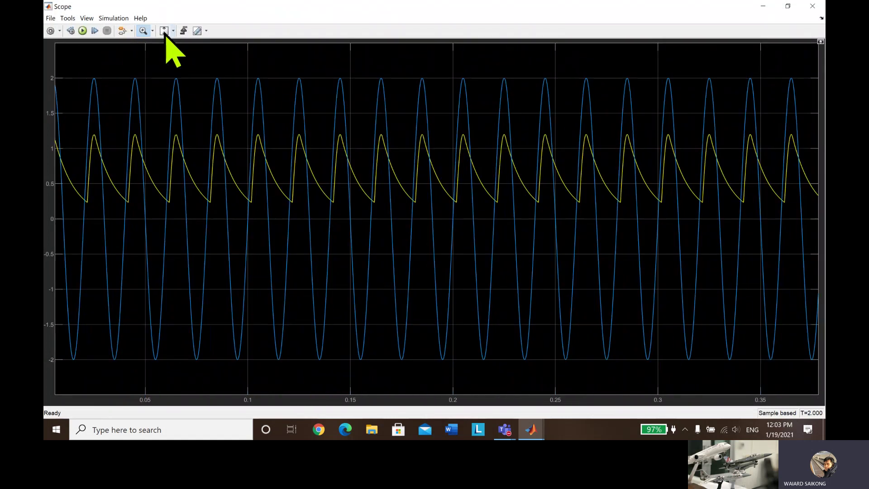